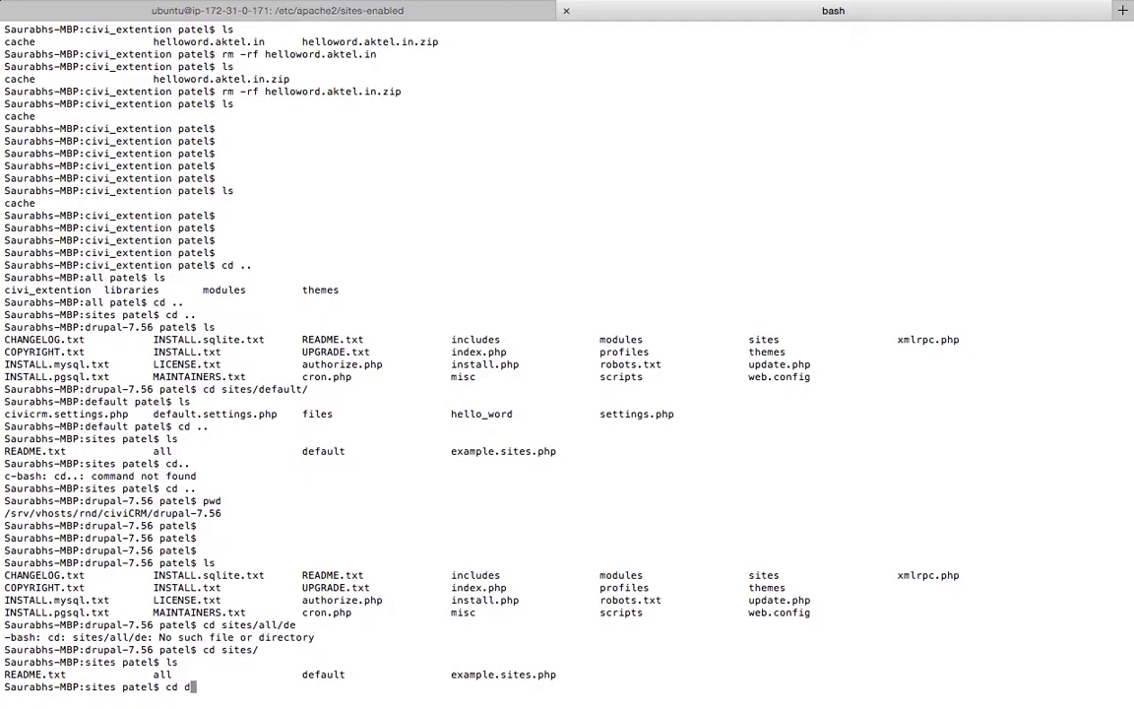
Step: Change into the default directory and its files subdirectory, listing the contents of each
key("Tab")
key("Return")
type("ls")
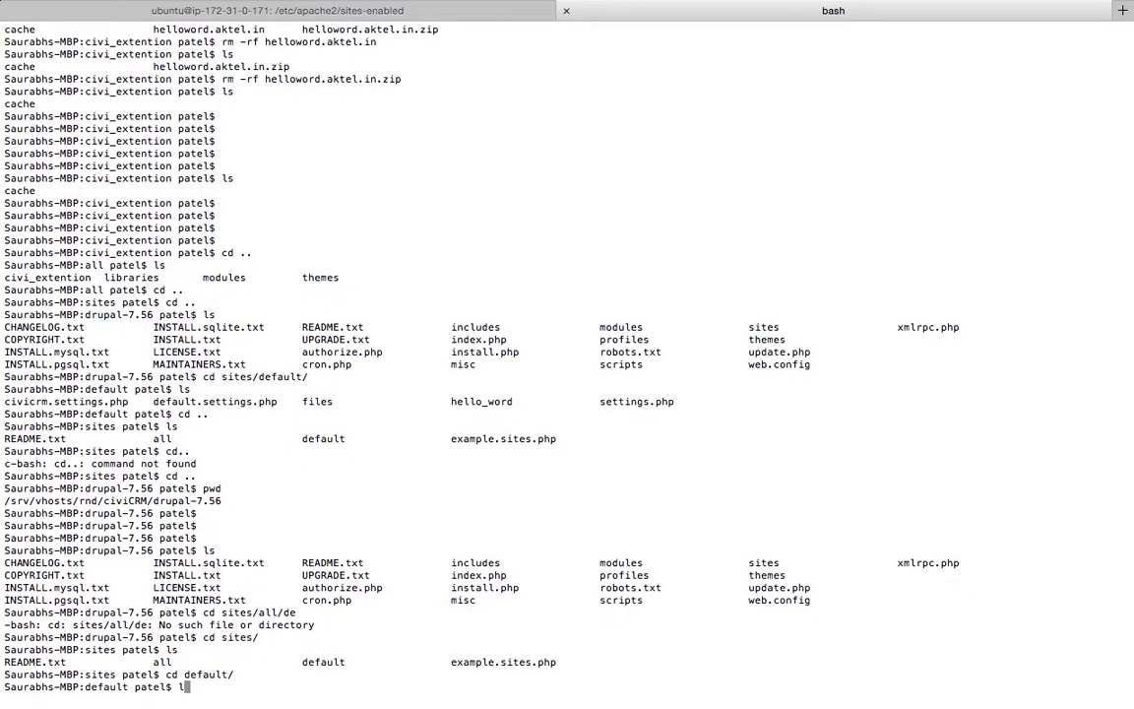
key("Return")
type("cd files/")
key("Tab")
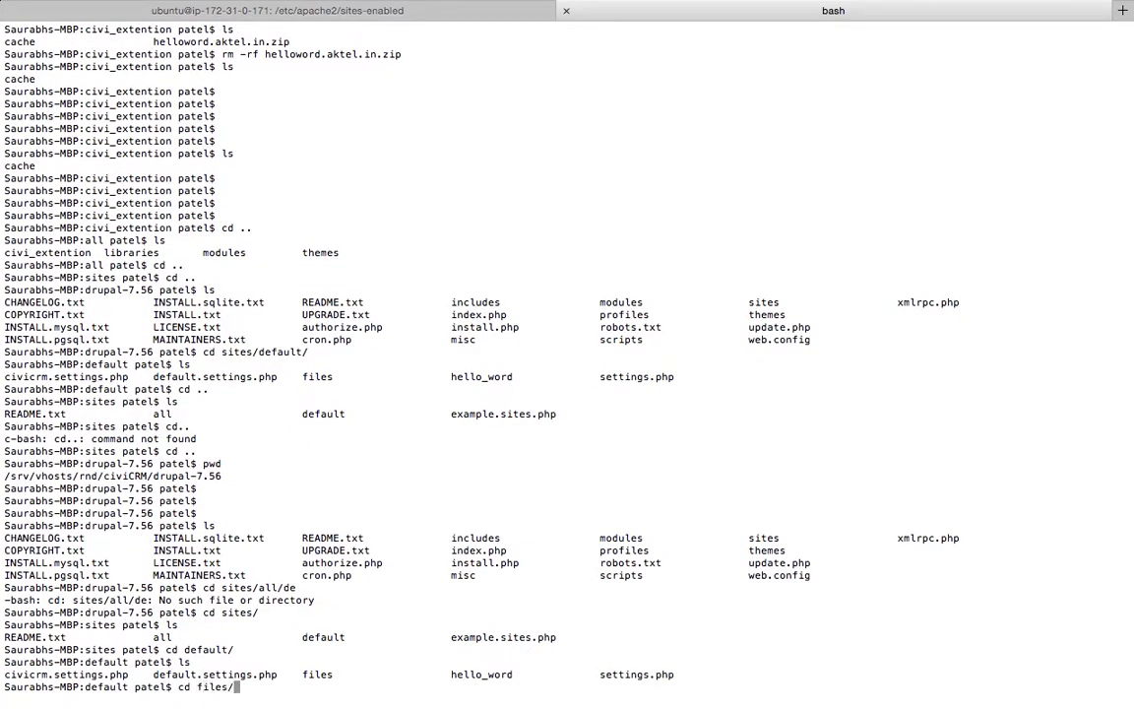
key("Return")
type("ls")
key("Return")
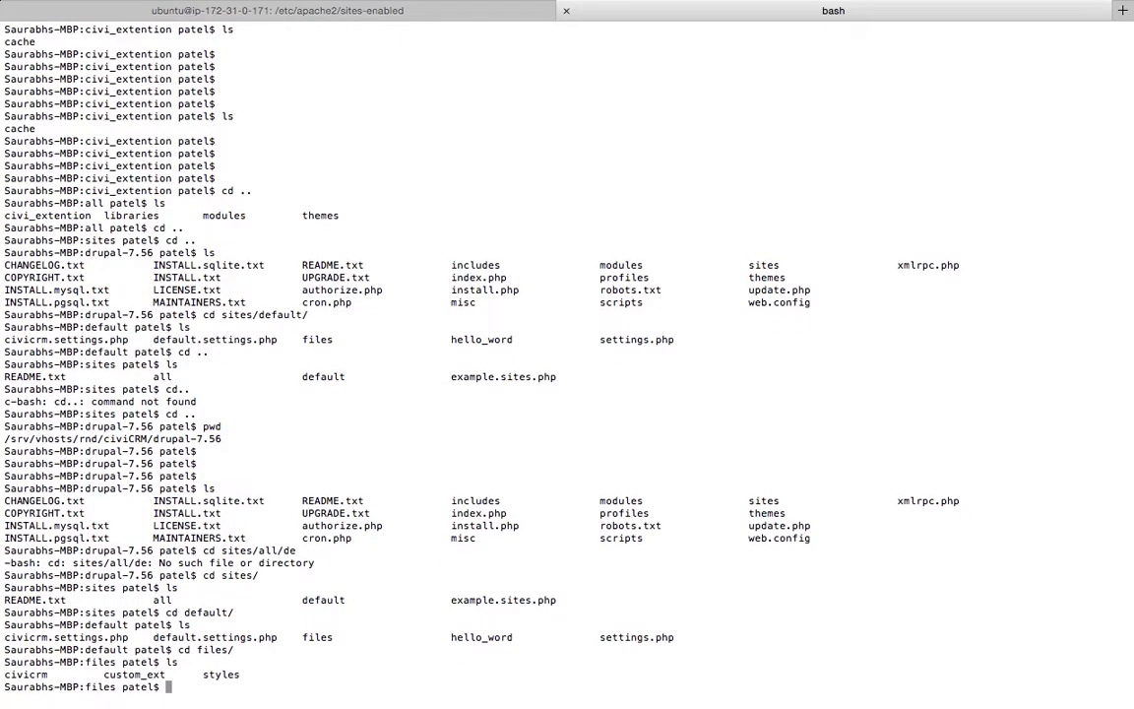
Step: Create a directory named civi_ext inside sites/default/files
type("mkdir ")
type("extention")
key("BackSpace")
key("BackSpace")
key("BackSpace")
key("BackSpace")
key("BackSpace")
key("BackSpace")
key("BackSpace")
key("BackSpace")
key("BackSpace")
type("civi_ext")
key("Return")
Step: Move into the civi_ext directory, print its full path and copy that path
type("cd ec")
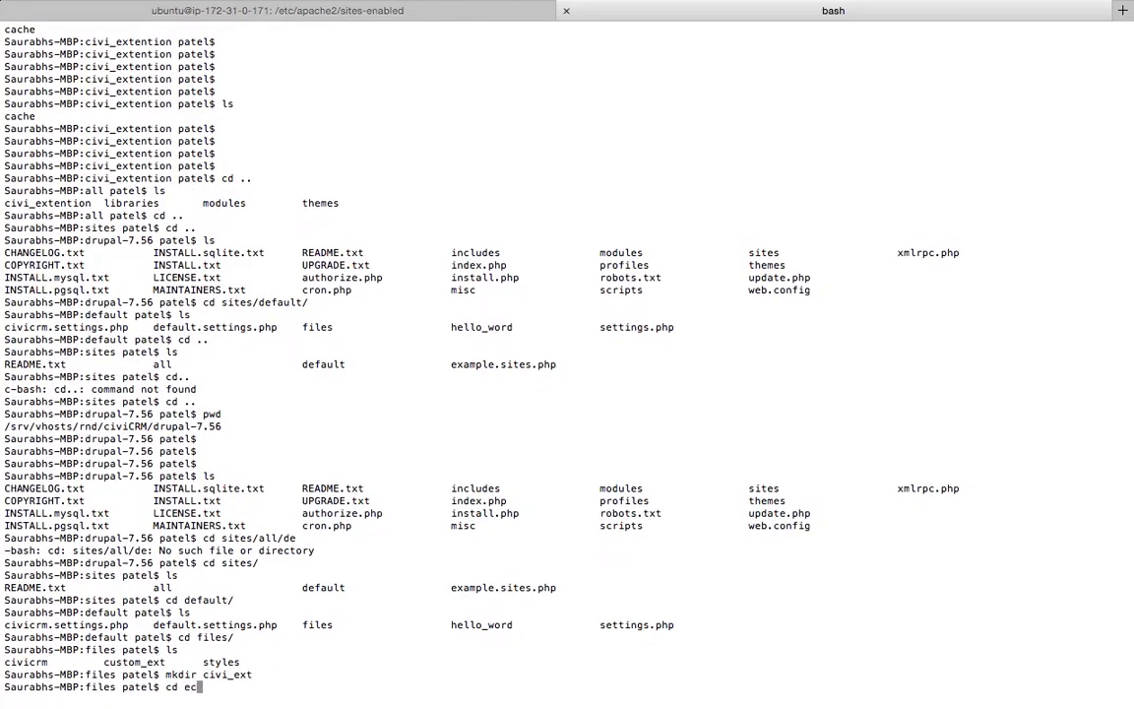
key("BackSpace")
key("BackSpace")
type("civi_e")
key("Tab")
key("Return")
type("pwd")
key("Return")
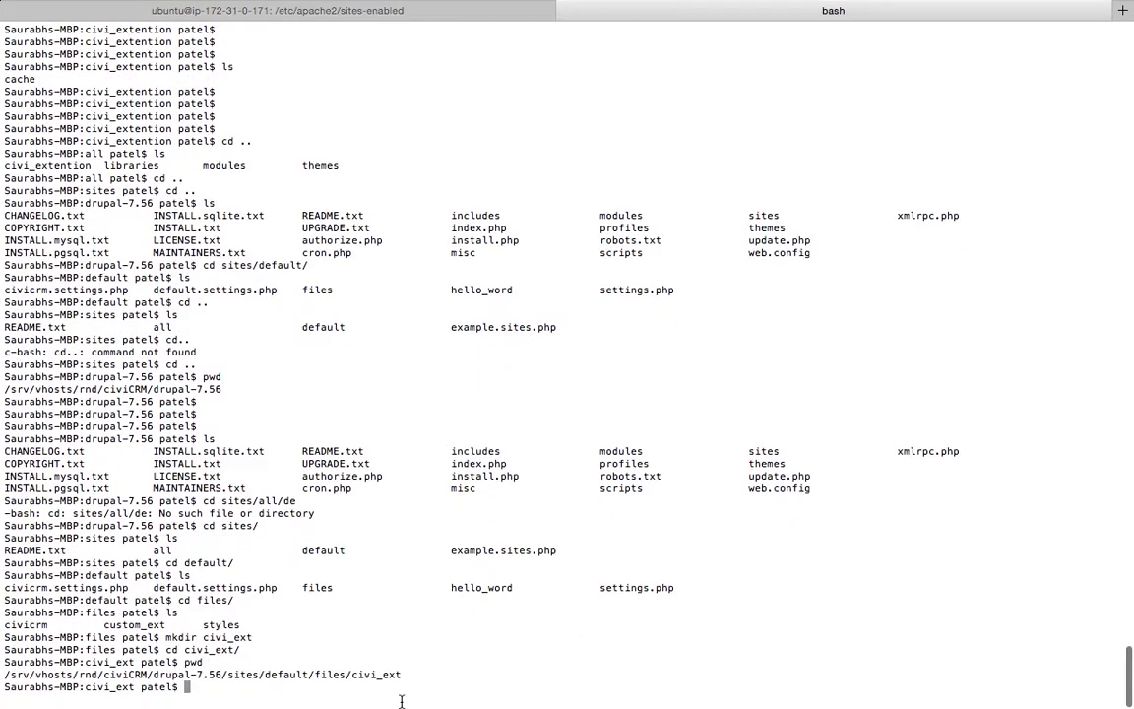
left_click_drag(392, 675, 6, 675)
key("ctrl+c")
Step: Switch to Chrome and open the CiviCRM site's upload directories settings
key("super+Tab")
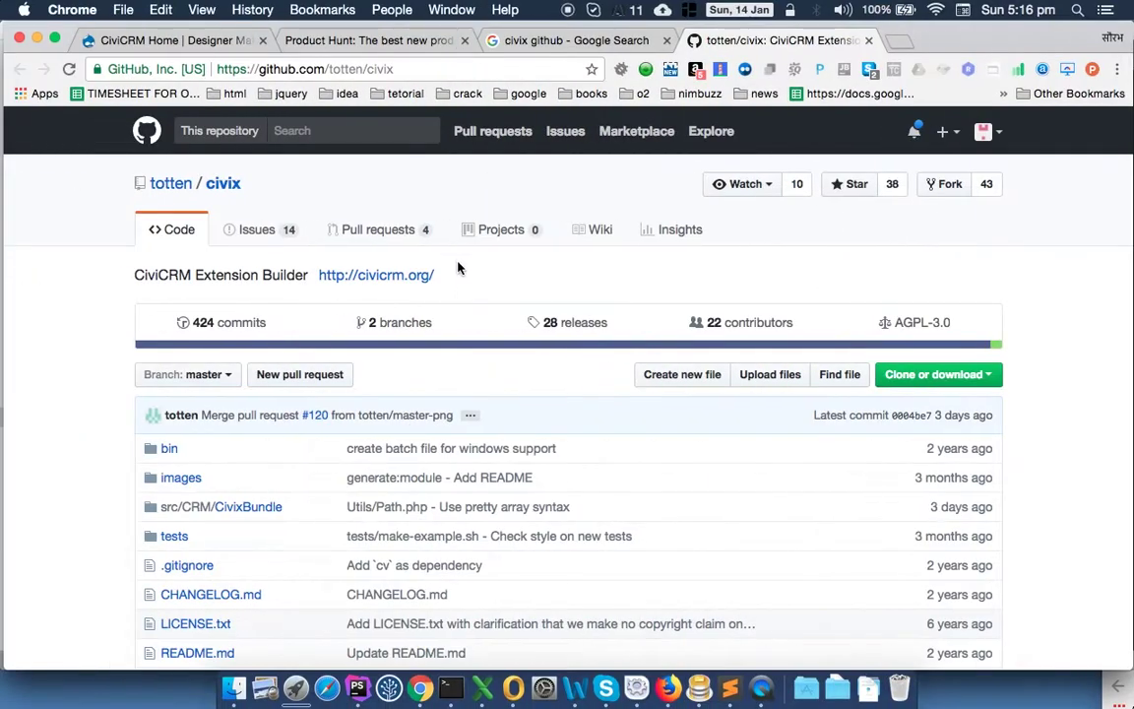
left_click(219, 47)
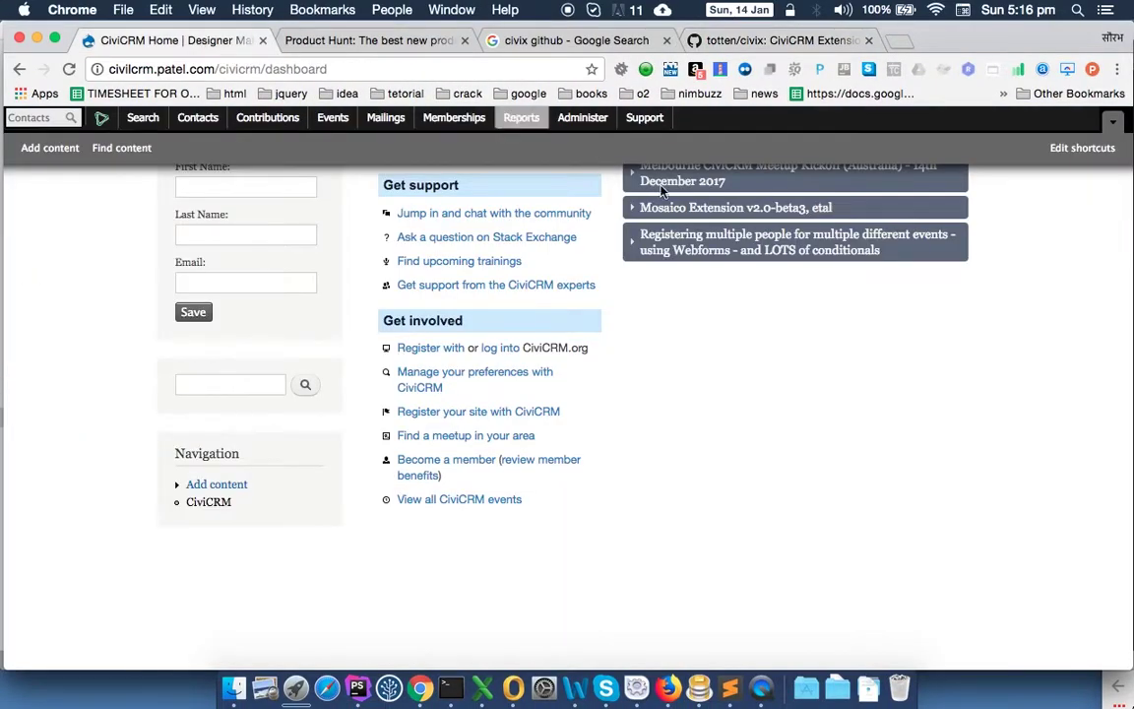
mouse_move(583, 117)
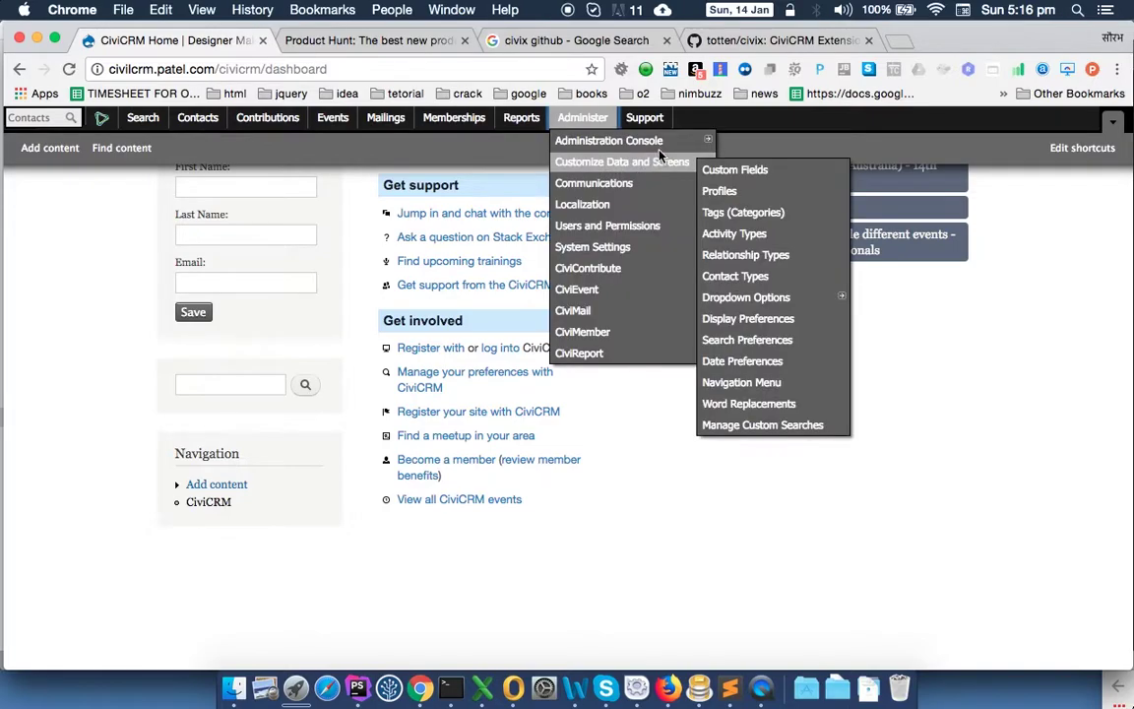
mouse_move(646, 253)
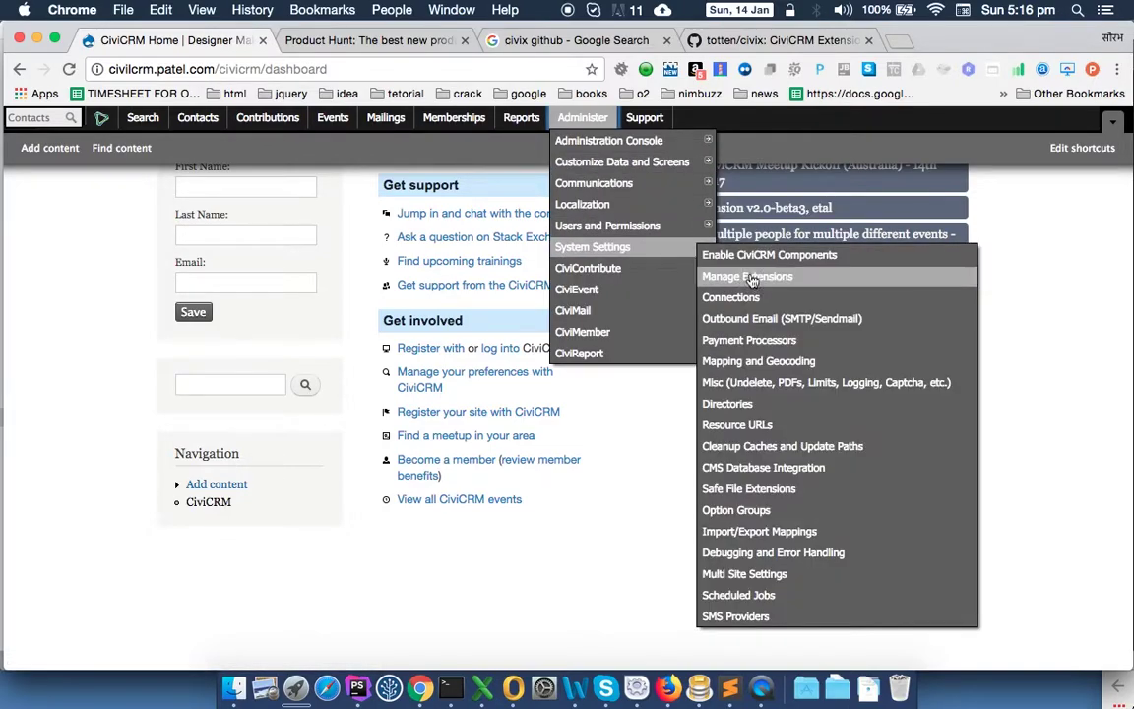
left_click(745, 403)
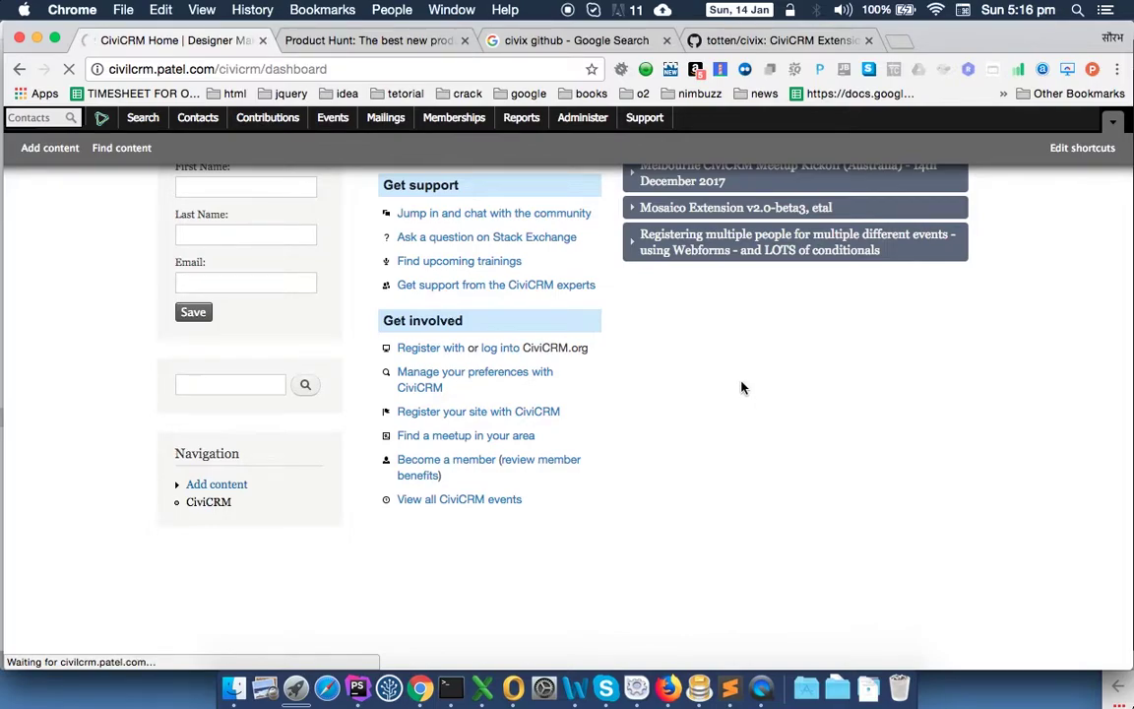
scroll(683, 408, "down", 5)
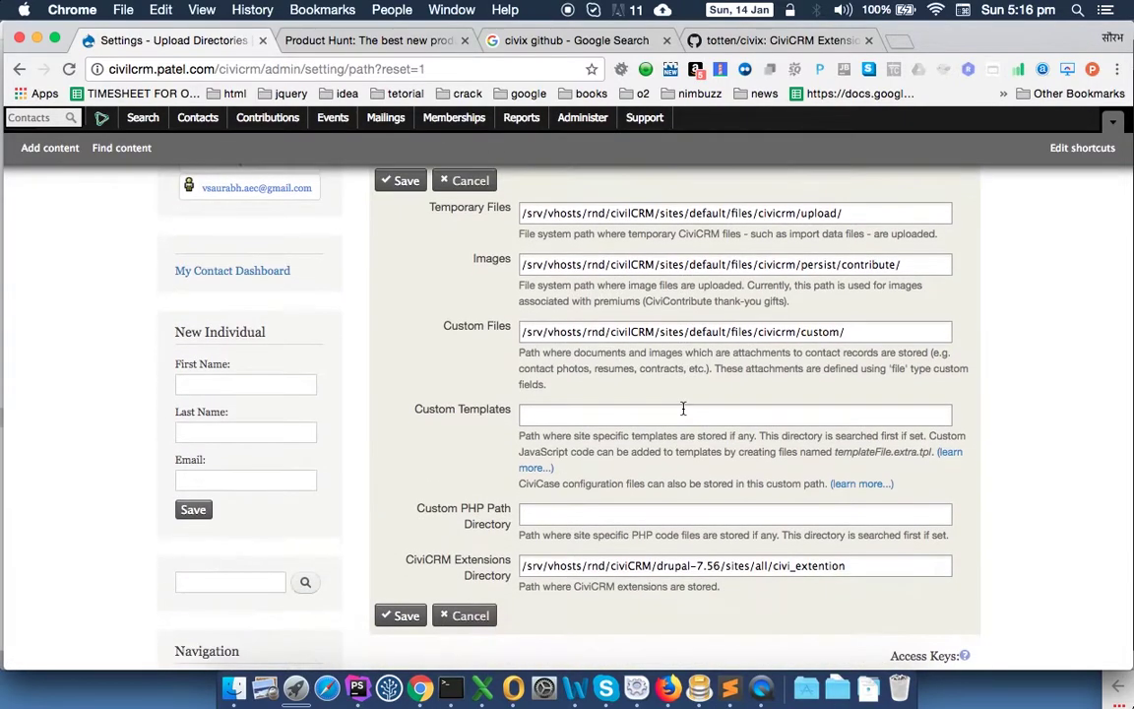
Step: Set the CiviCRM Extensions Directory to /srv/vhosts/rnd/civiCRM/drupal-7.56/sites/default/files/civi_ext and save the settings
scroll(683, 407, "up", 1)
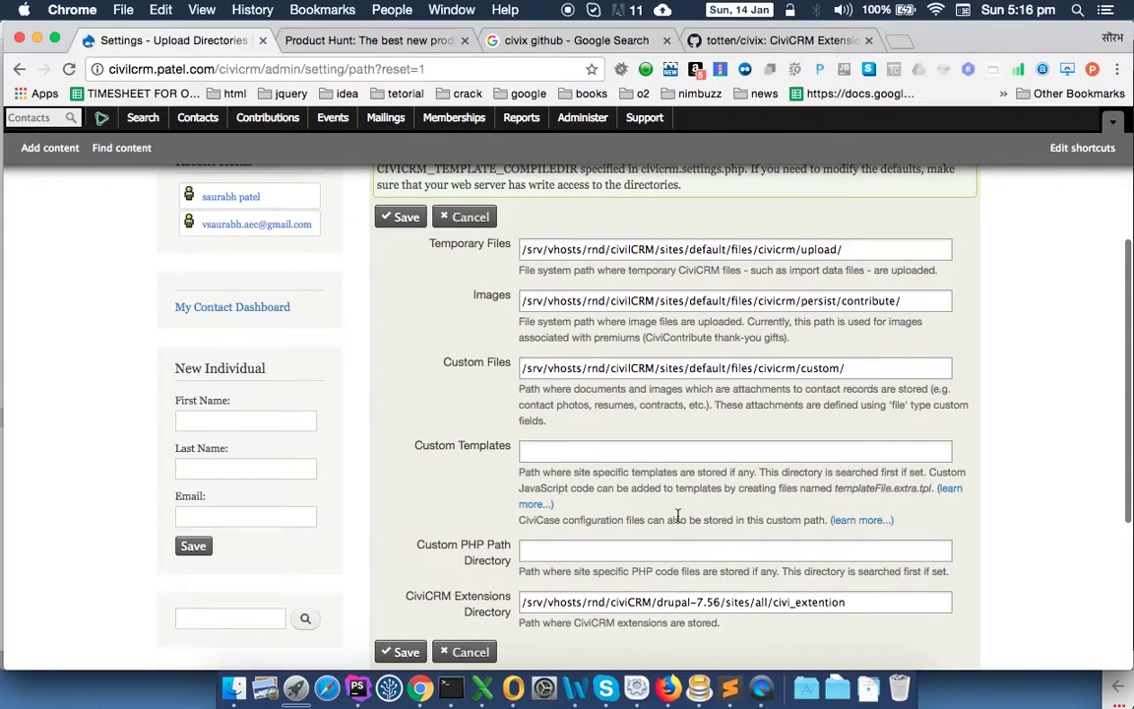
scroll(677, 514, "down", 3)
triple_click(716, 482)
key("ctrl+v")
left_click(730, 534)
left_click(403, 535)
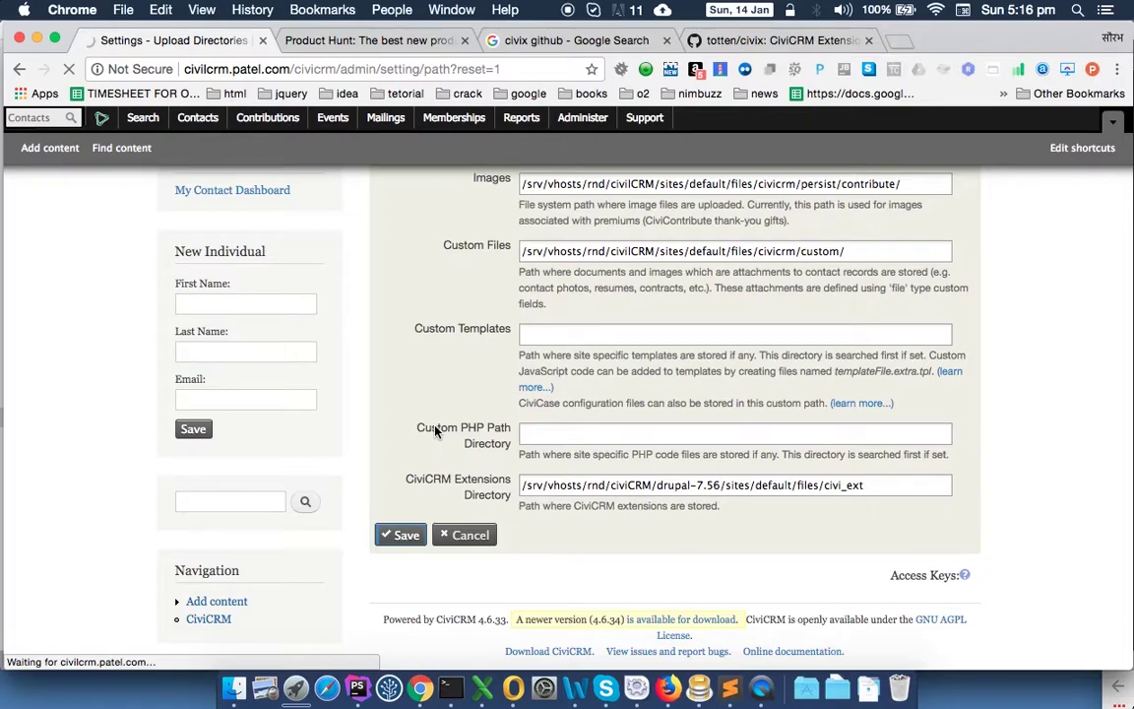
scroll(435, 430, "up", 3)
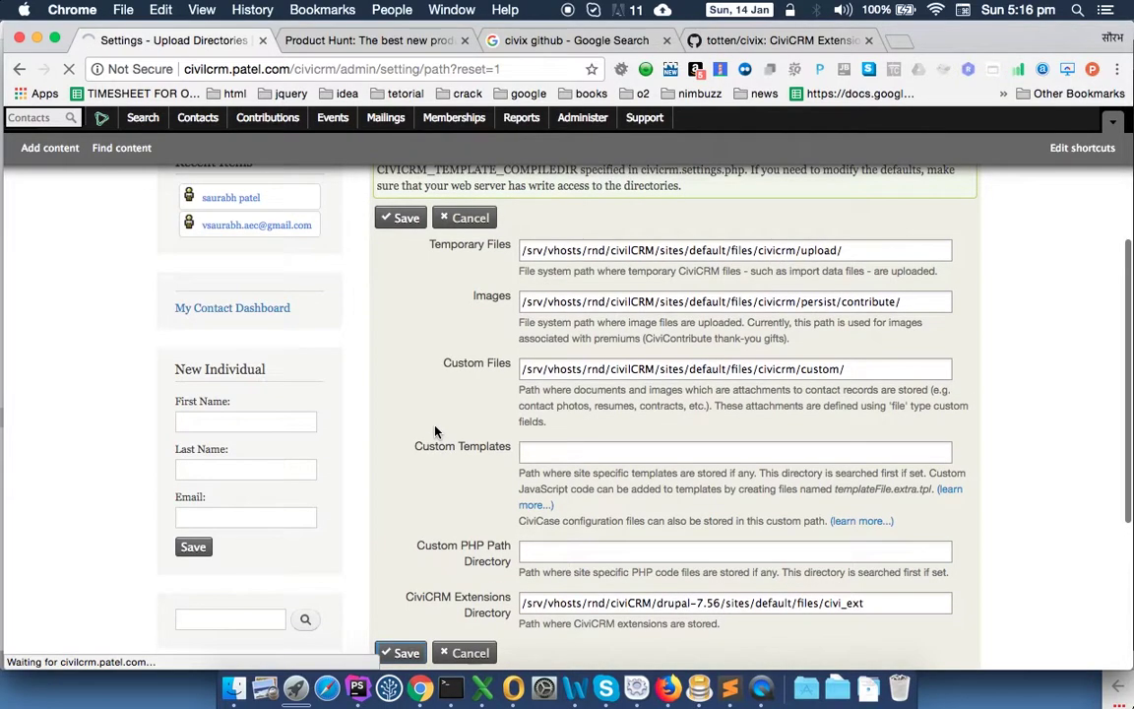
scroll(435, 430, "up", 2)
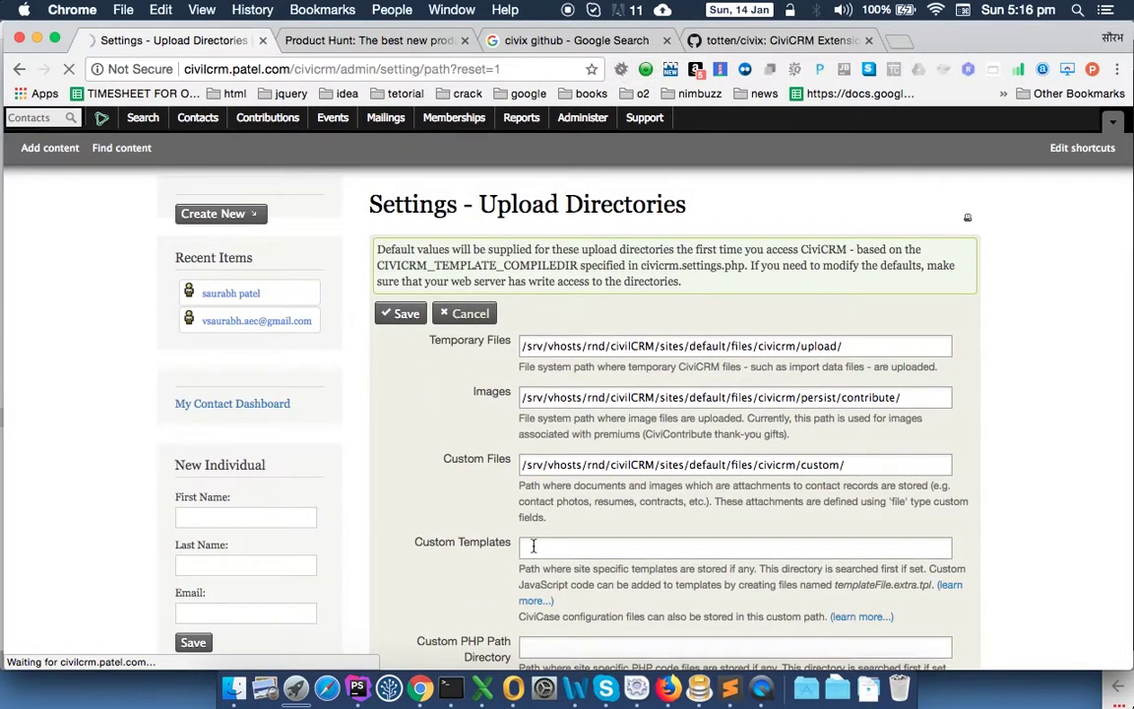
Step: Switch to the terminal and list the contents of the civi_ext directory
left_click(448, 689)
key("Return")
key("Return")
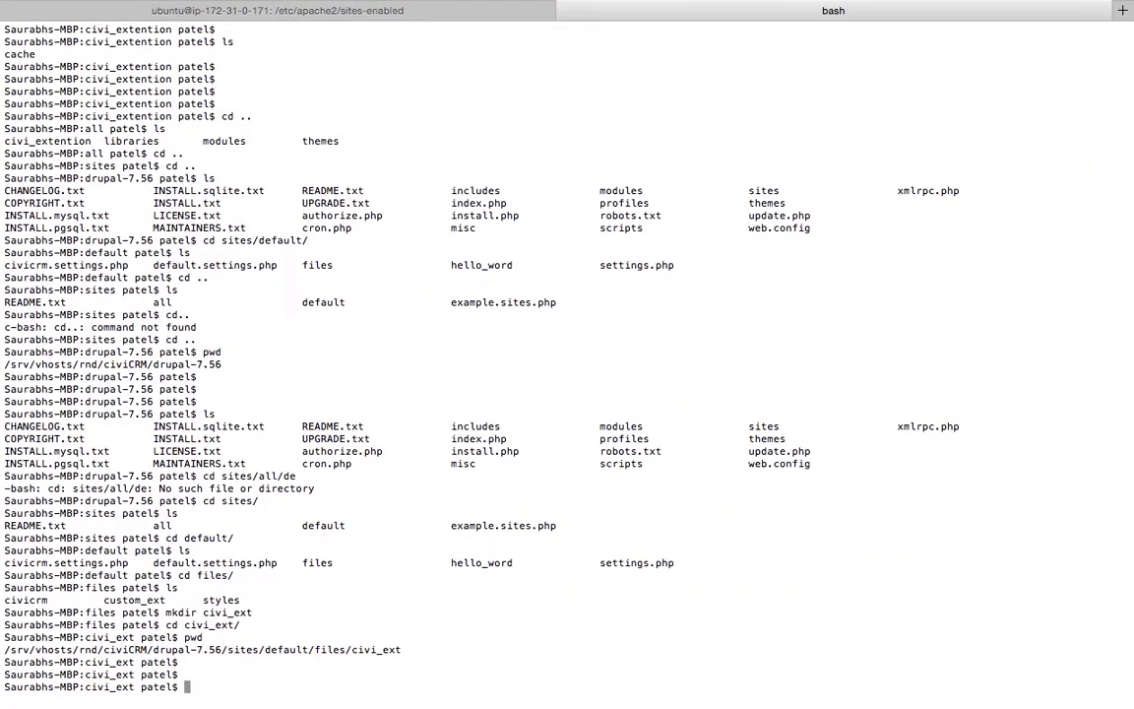
type("ls")
key("Return")
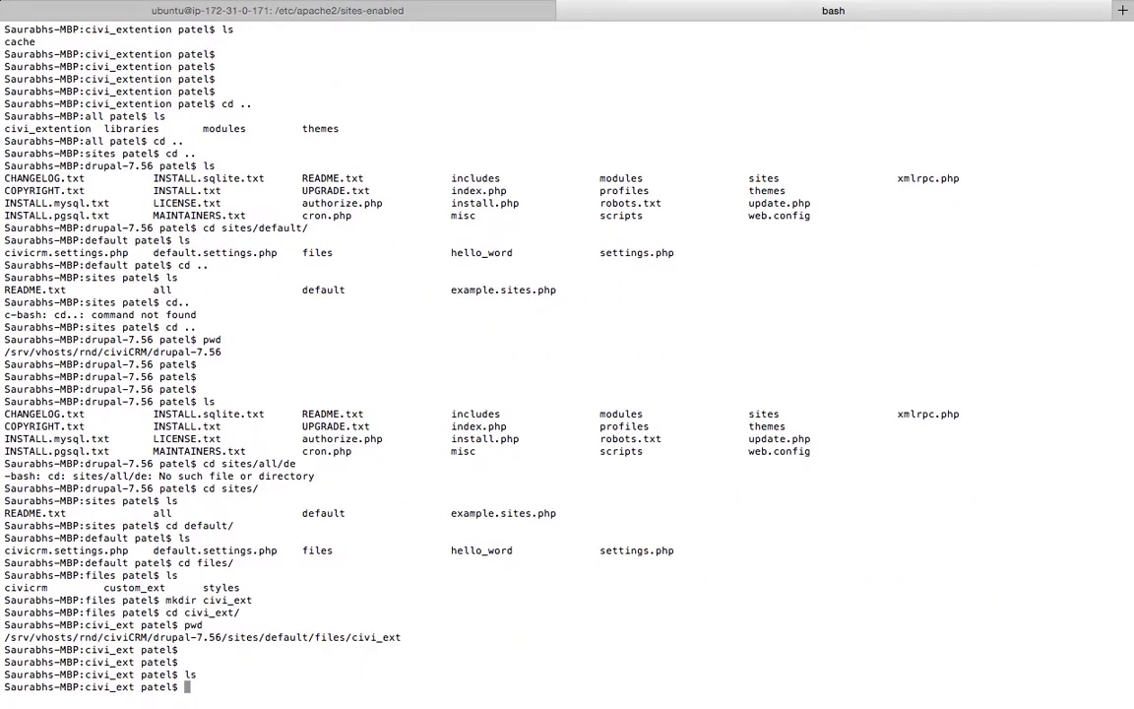
key("Return")
key("Return")
type("ls")
key("Return")
Step: Switch back to Chrome and open CiviCRM's Resource URLs settings at the Extension Resource URL
key("super+Tab")
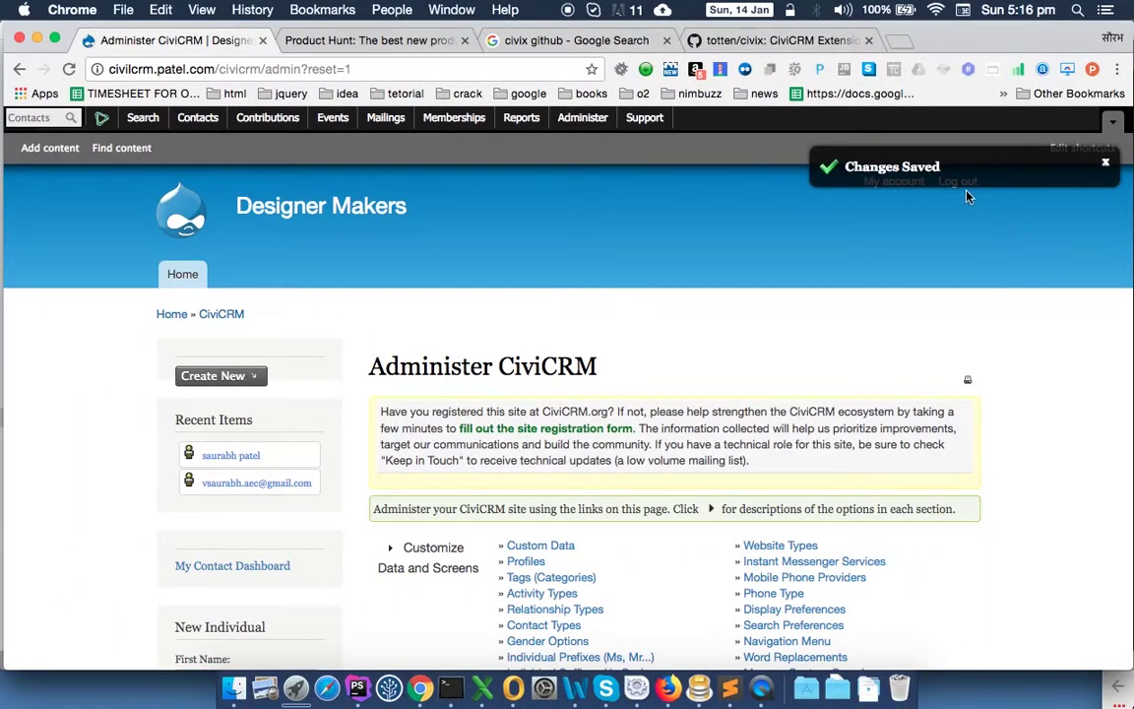
left_click(582, 122)
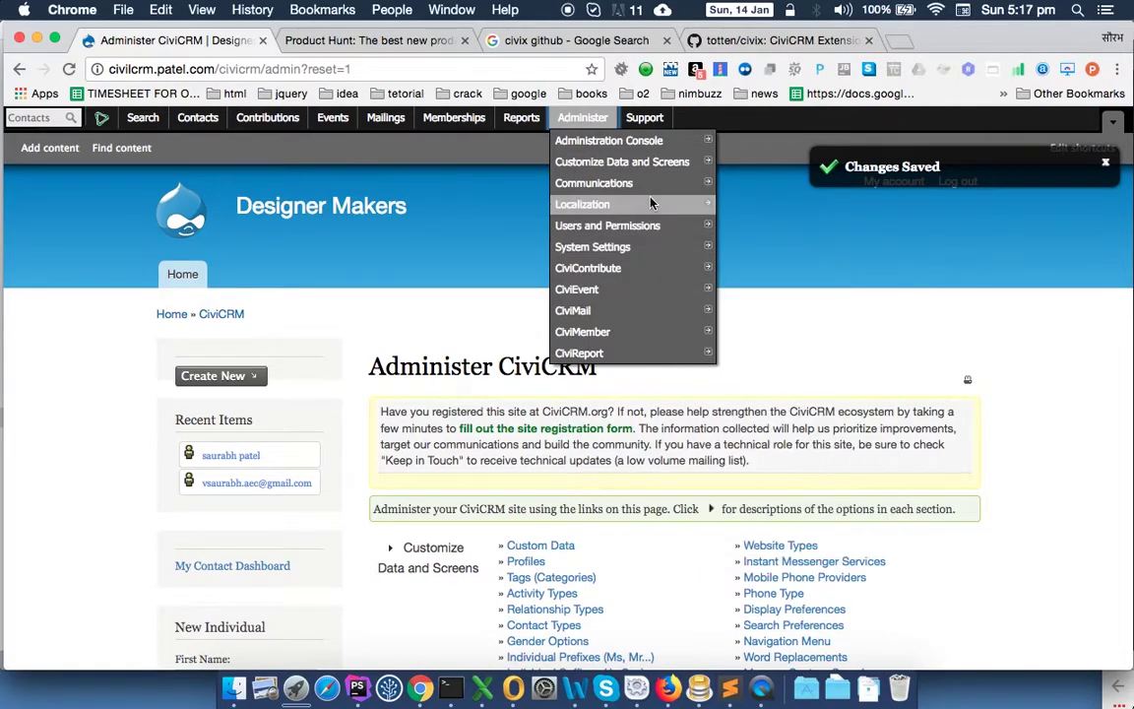
mouse_move(644, 253)
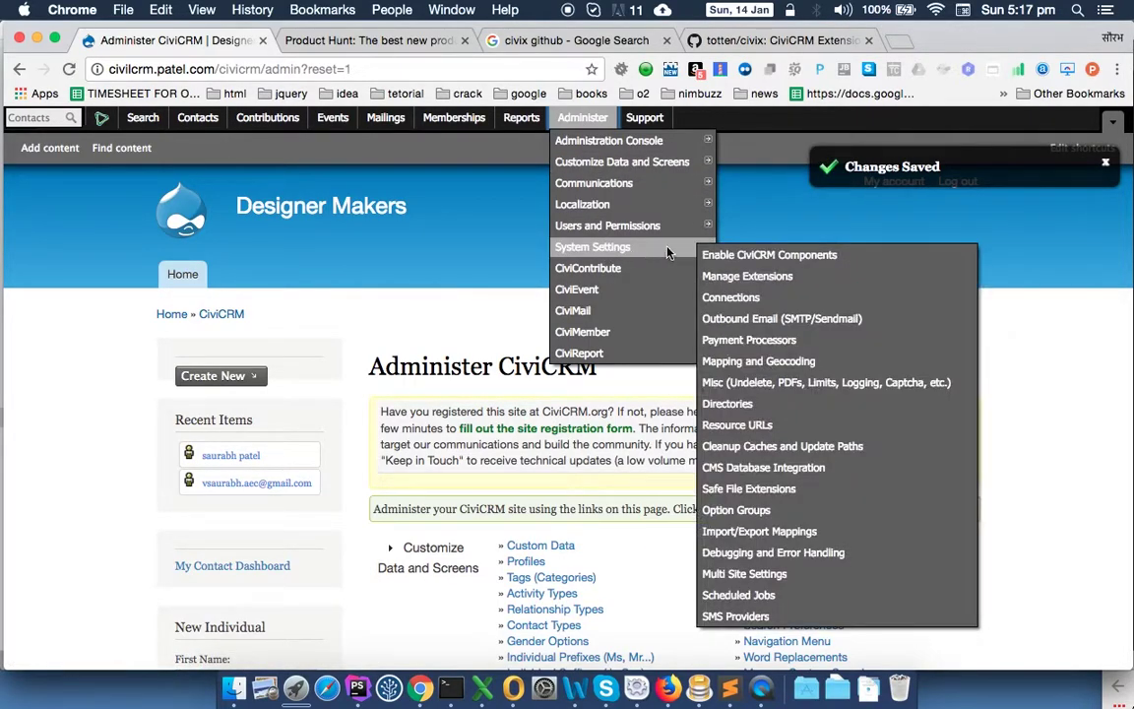
left_click(748, 425)
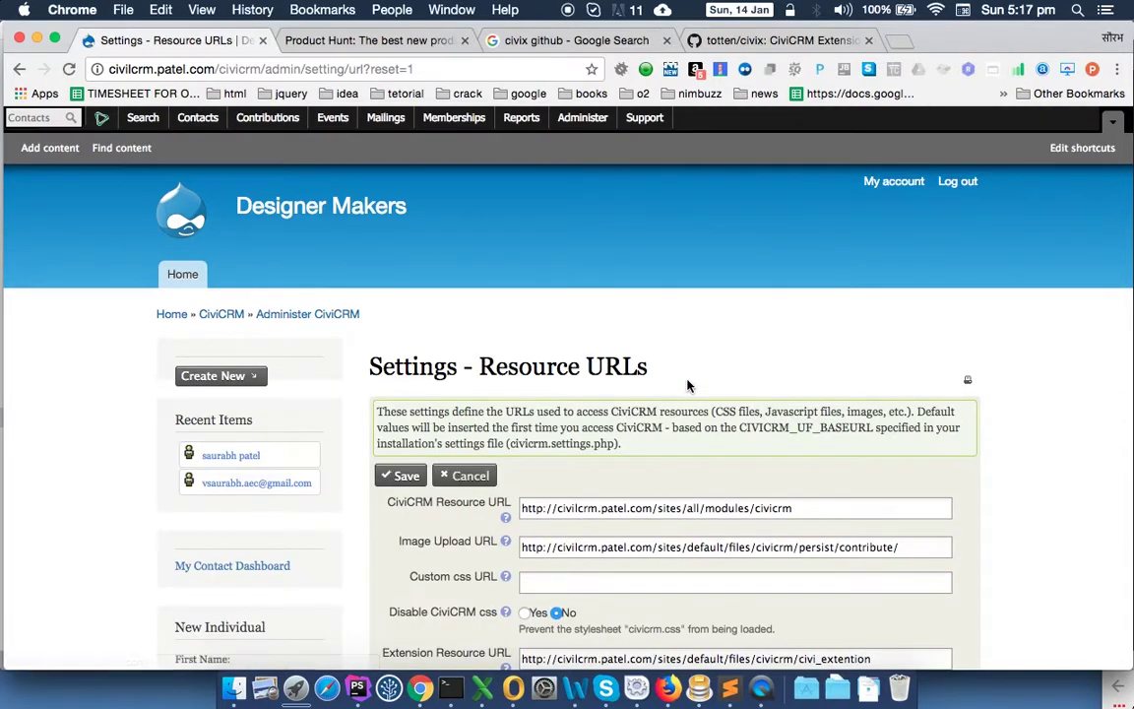
scroll(661, 425, "down", 1)
scroll(662, 425, "down", 3)
Step: Try to replace civicrm/civi_extention in the Extension Resource URL with the copied directory path, and undo the paste
left_click(703, 434)
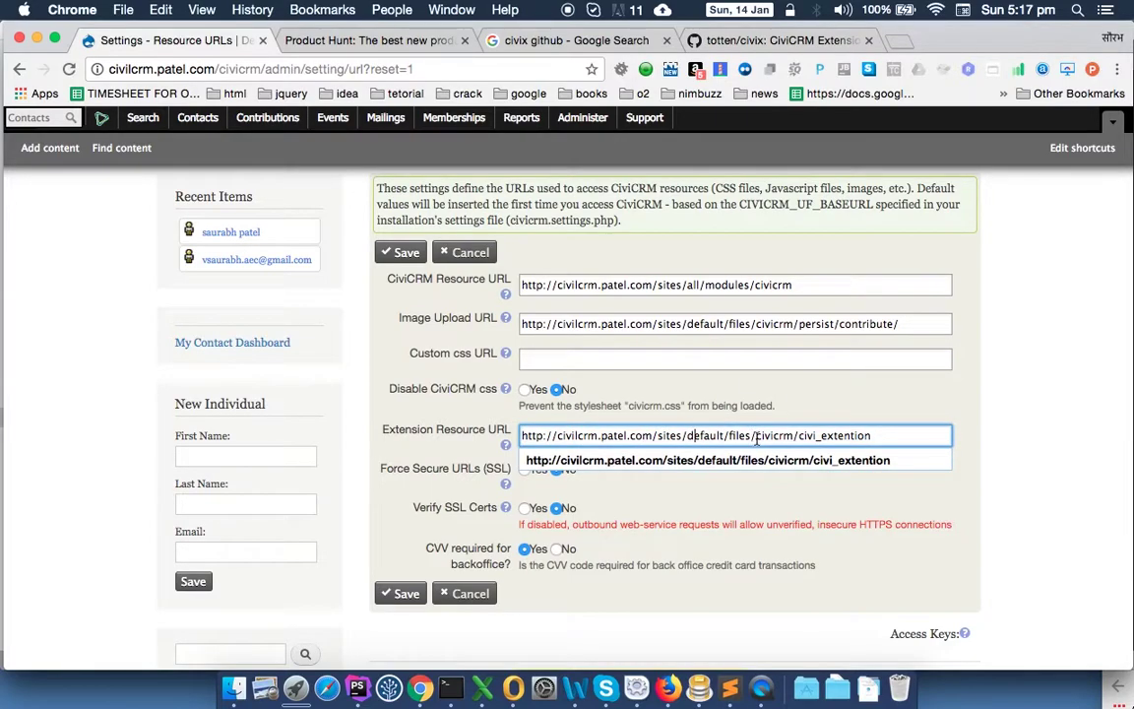
left_click_drag(756, 439, 1027, 531)
type("/srv/vhosts/rnd/civiCRM/drupal-7.56/sites/default/files/civi_ext")
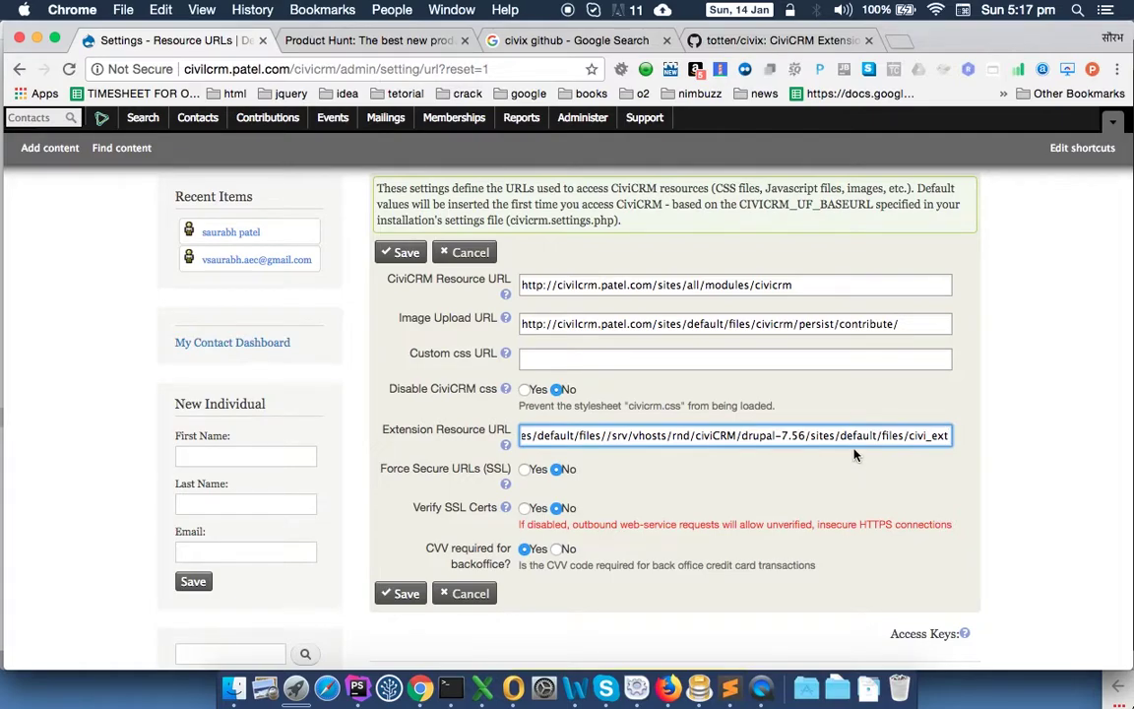
left_click_drag(883, 436, 866, 379)
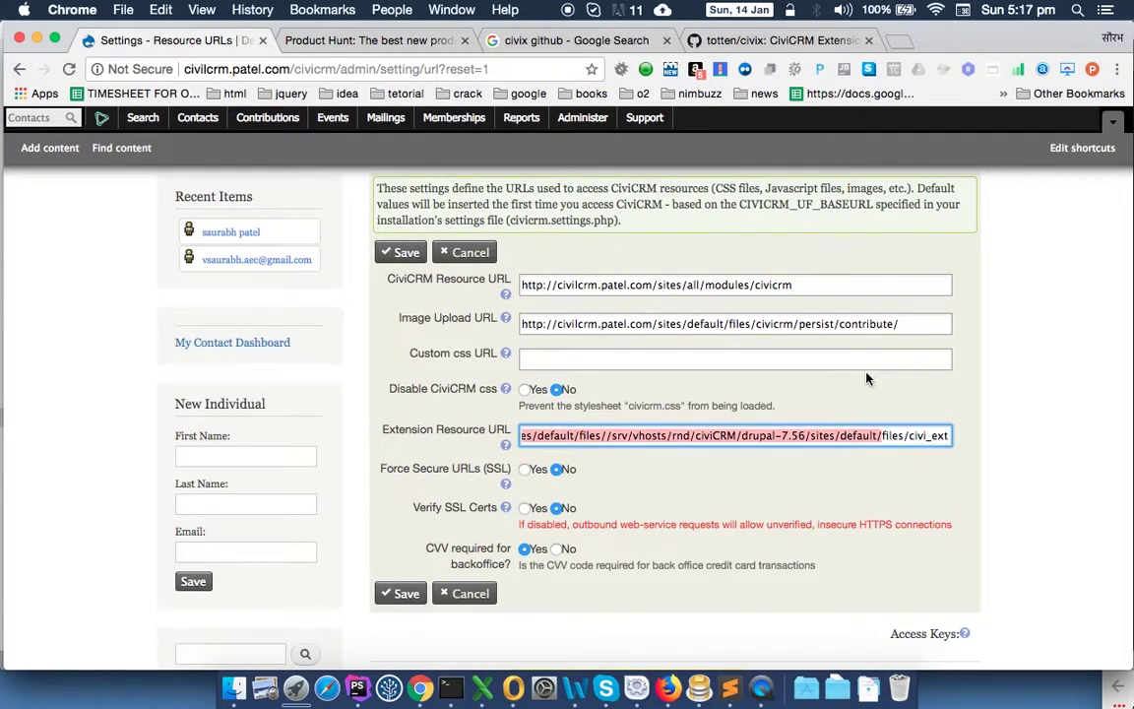
key("super+z")
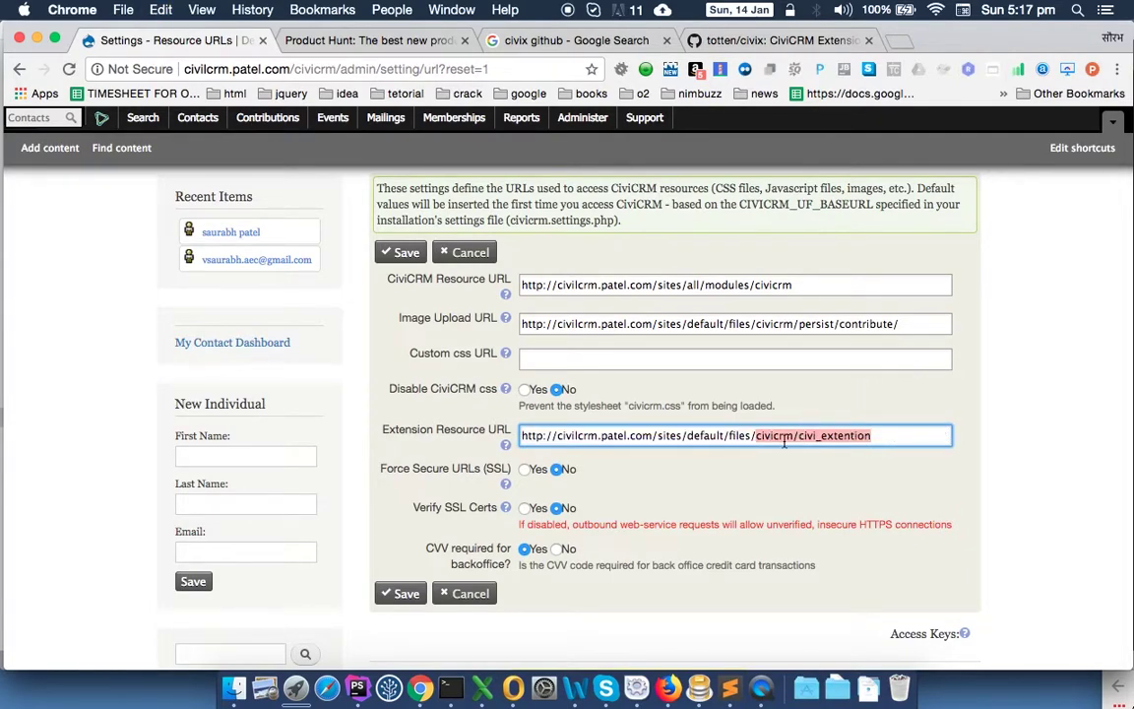
Step: Delete civicrm/civi_extention from the Extension Resource URL and copy just the folder name civi_ext out of the copied directory path
key("BackSpace")
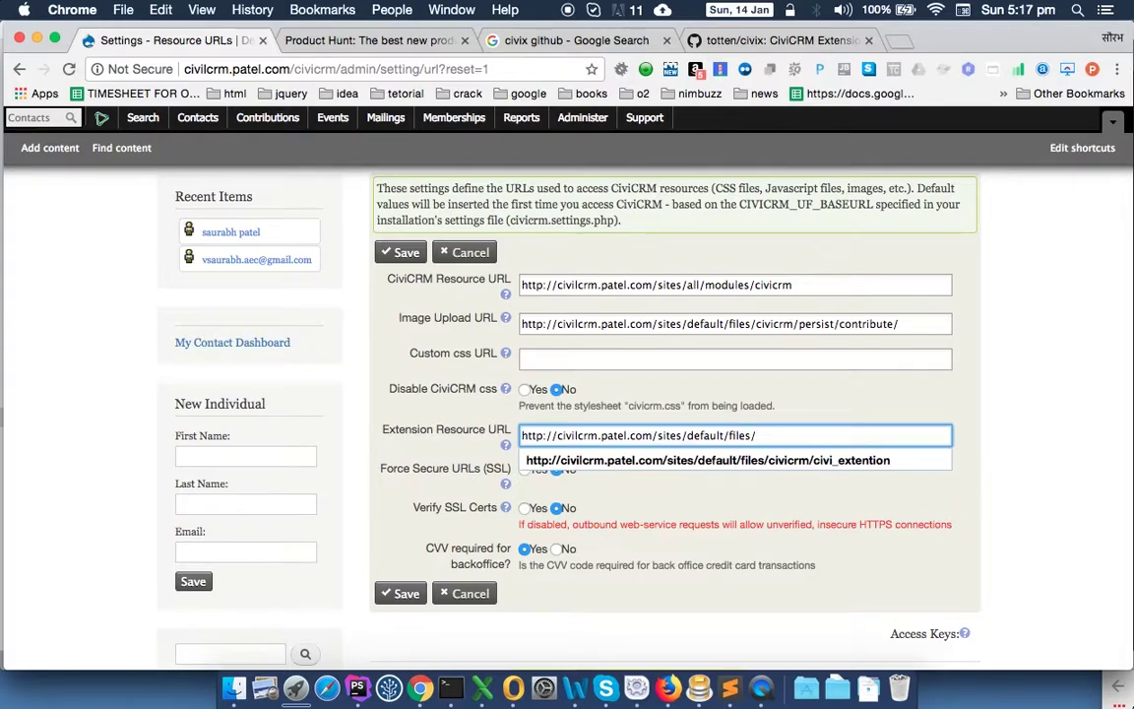
left_click(388, 69)
type("/srv/vhosts/rnd/civiCRM/drupal-7.56/sites/default/files/civi_ext")
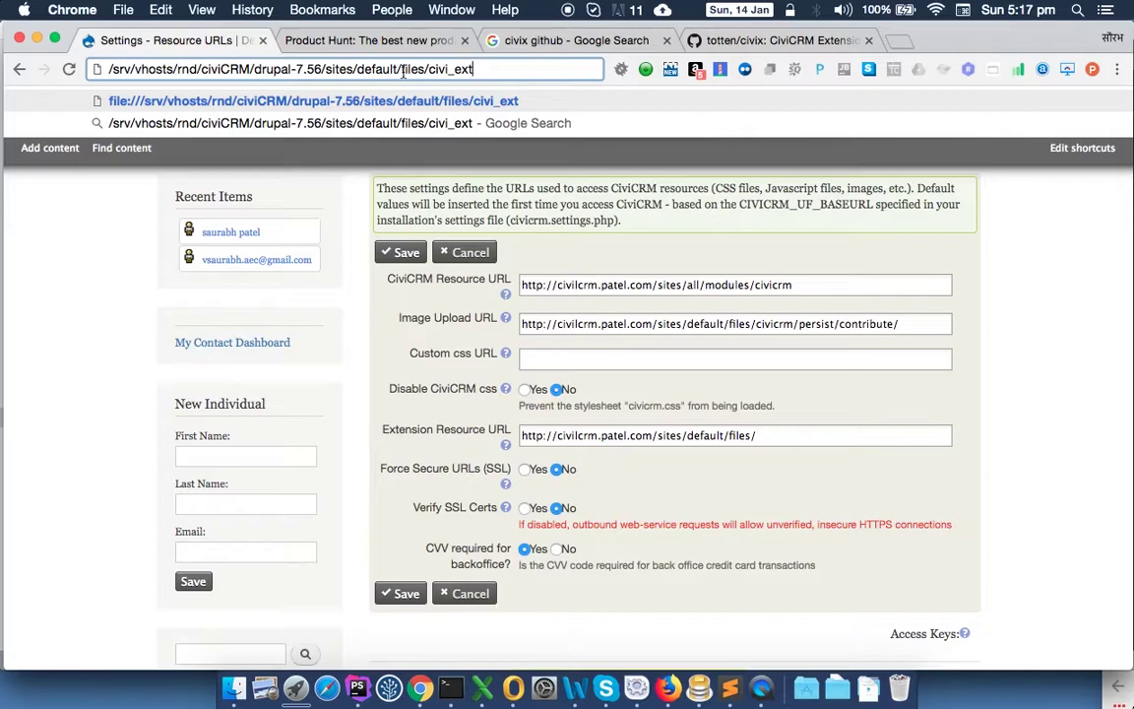
double_click(451, 69)
key("super+c")
key("BackSpace")
key("super+a")
key("BackSpace")
key("Escape")
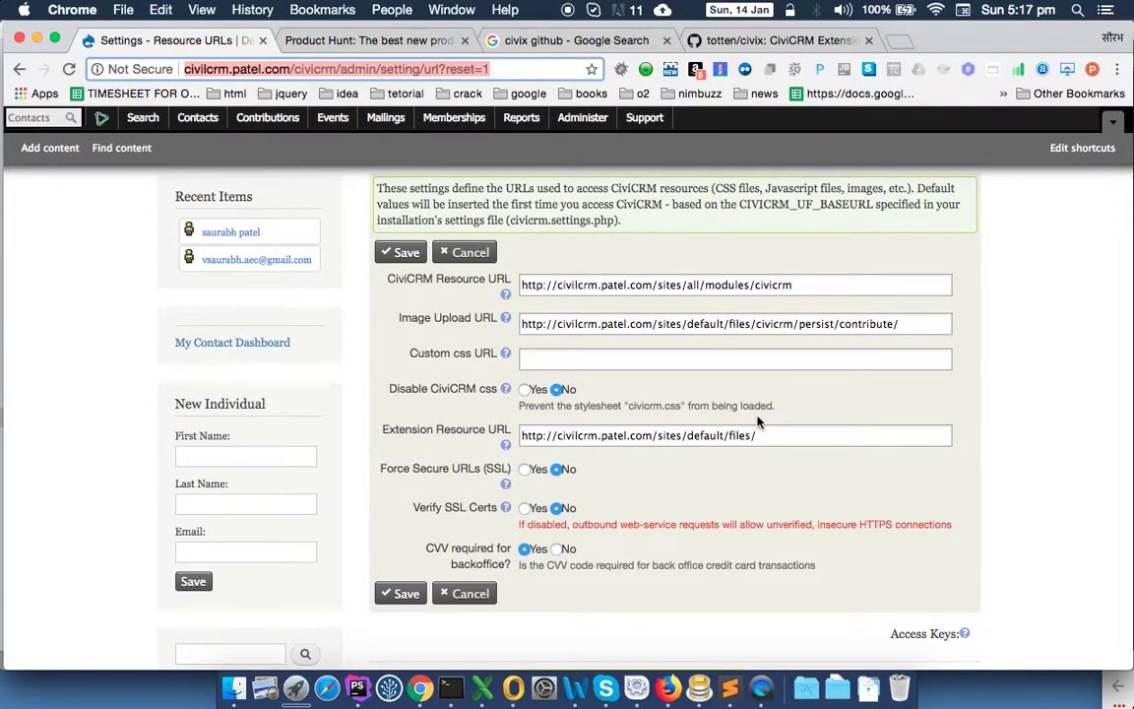
left_click(778, 434)
key("super+v")
left_click(833, 492)
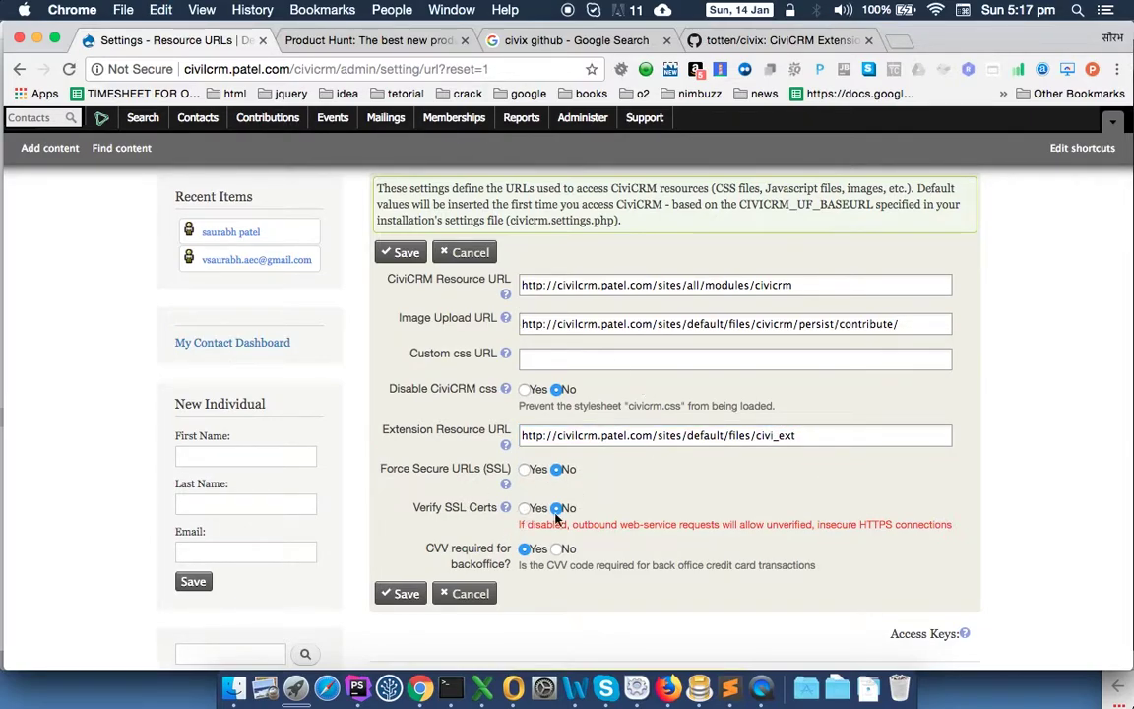
left_click(401, 593)
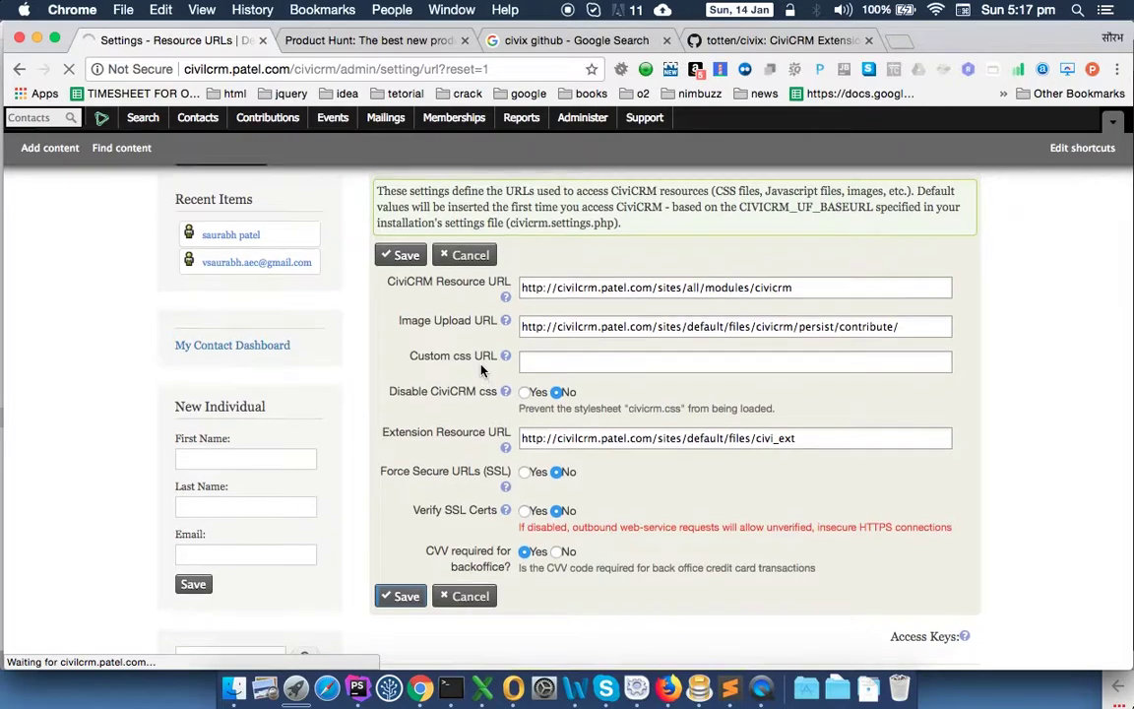
scroll(481, 366, "down", 2)
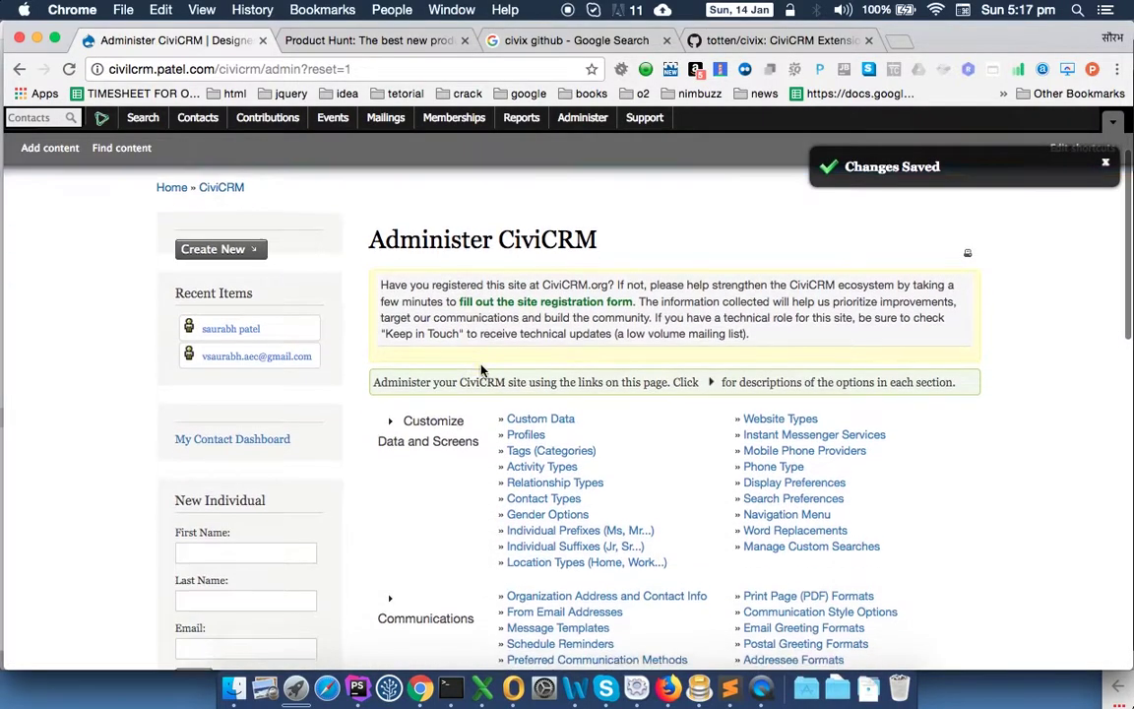
scroll(481, 369, "down", 10)
Step: Switch to the terminal and list the civi_ext directory with the LS command
key("ctrl+Right")
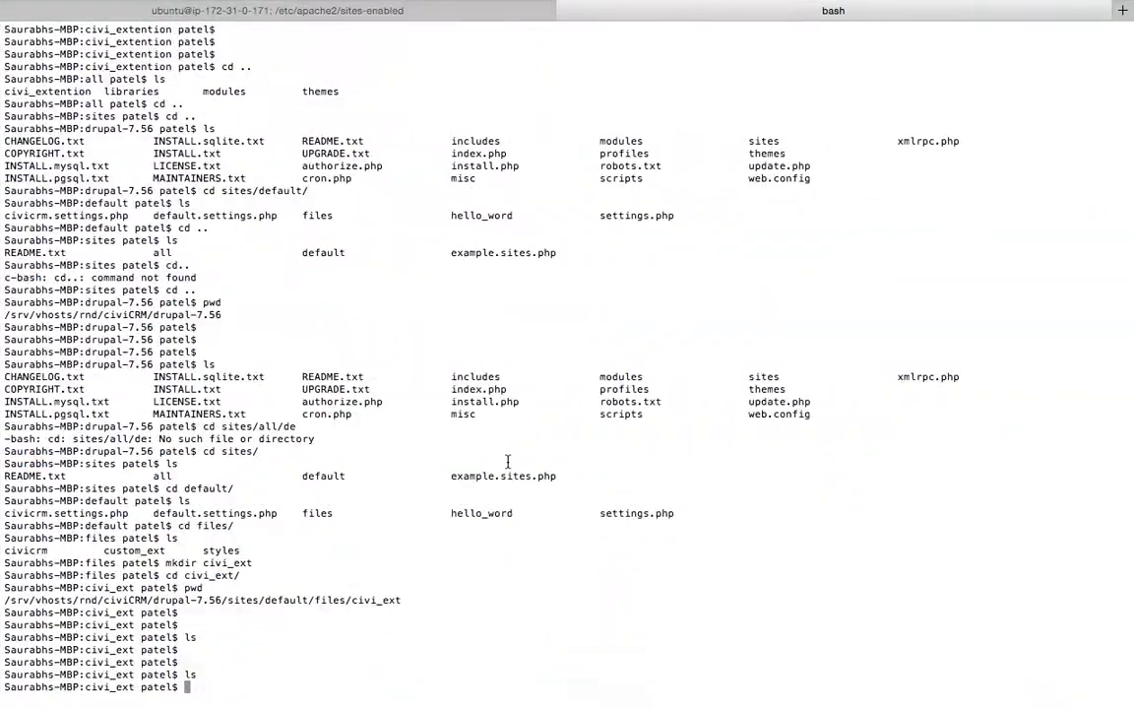
key("Return")
key("Return")
type("LS")
key("Return")
key("Return")
type("LS")
key("Return")
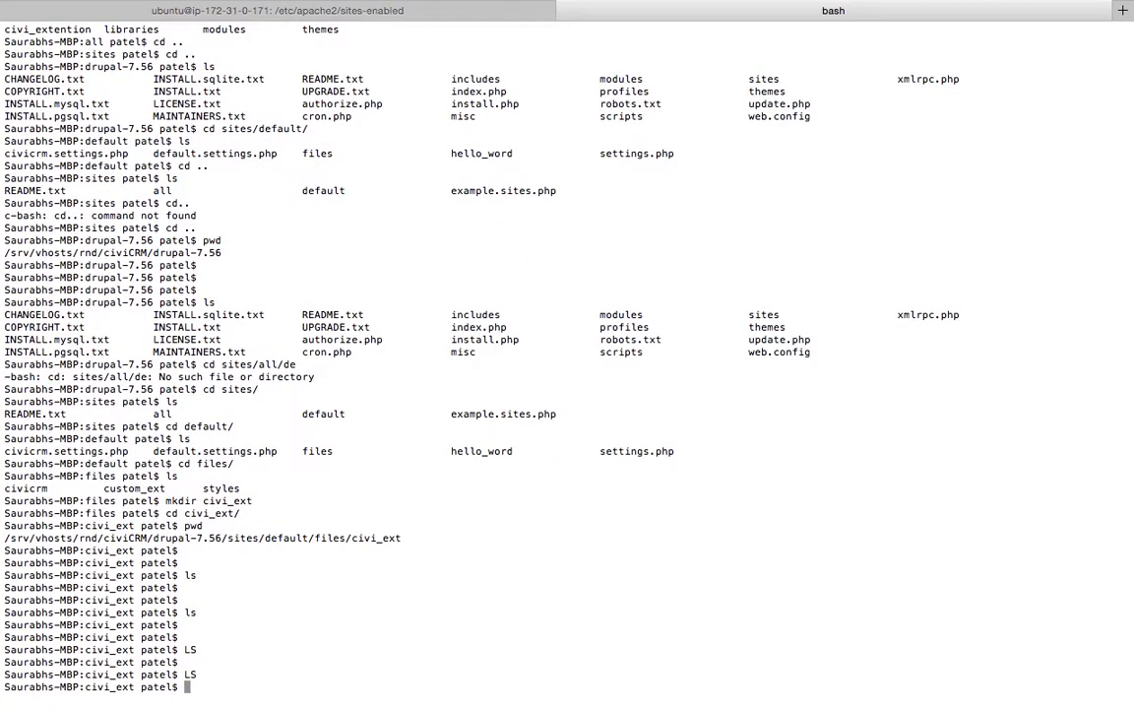
Step: List the current directory with ls and display the civix command's help
key("Return")
key("Return")
type("ls")
key("Return")
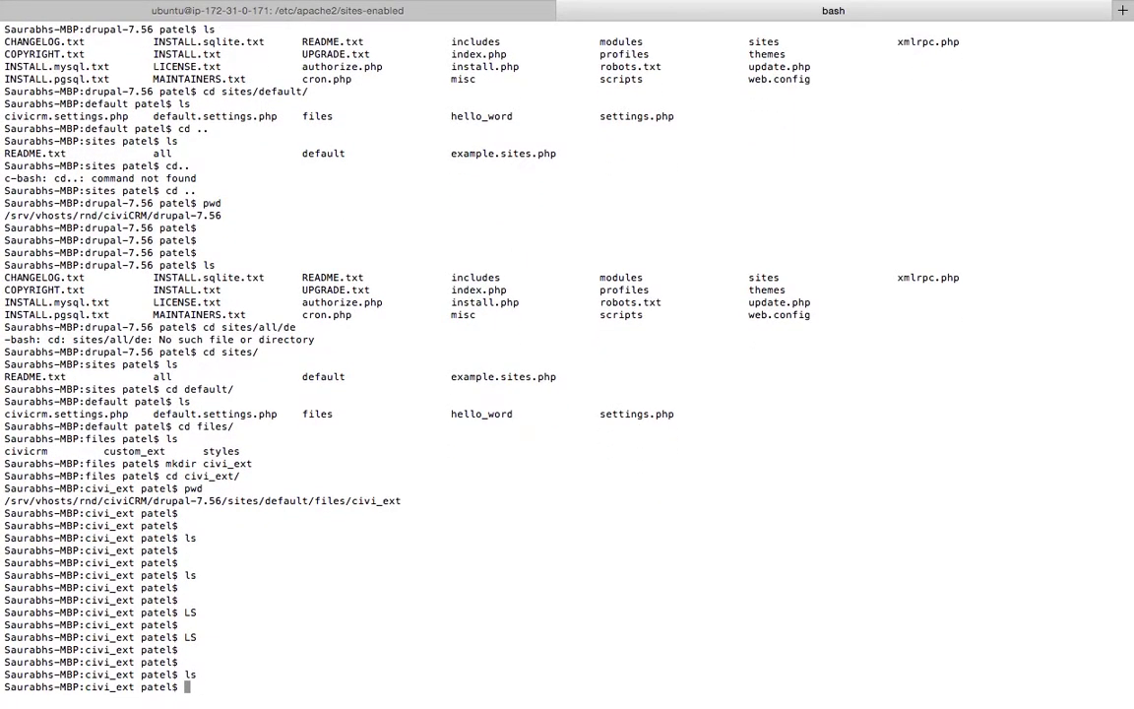
type("civix -help")
key("Return")
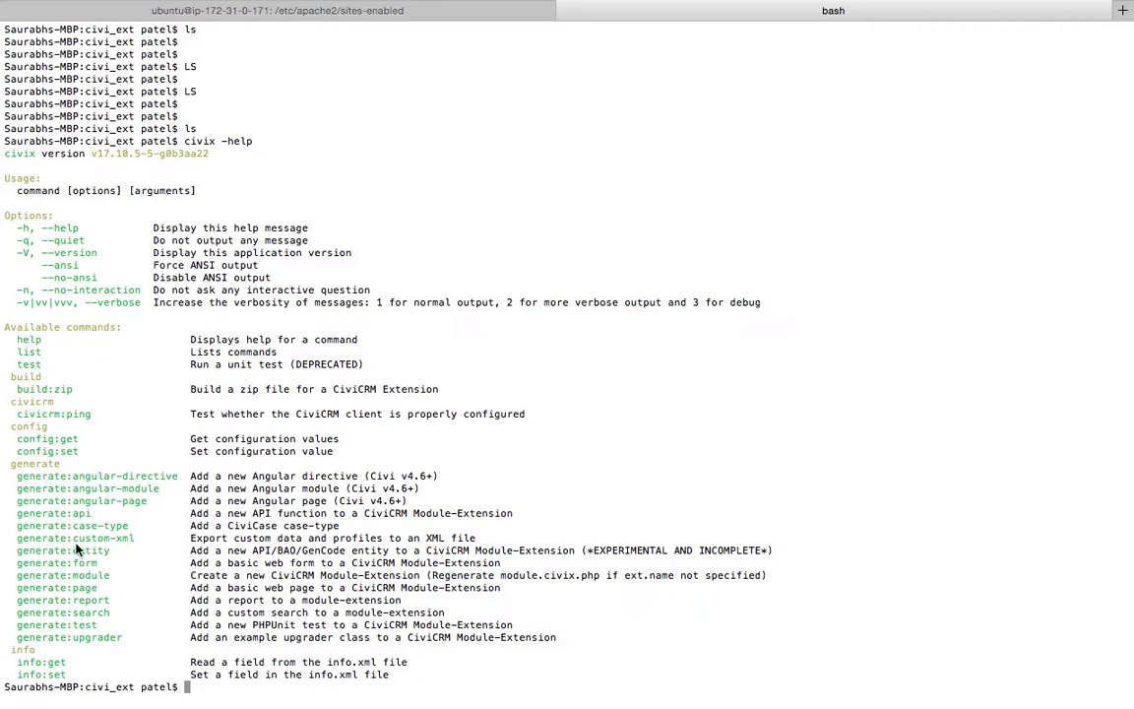
Step: Generate the extension module com.aktel.helloword with civix generate:module and accept the default answer for enabling it
type("git")
key("BackSpace")
key("BackSpace")
key("BackSpace")
type("civix generate")
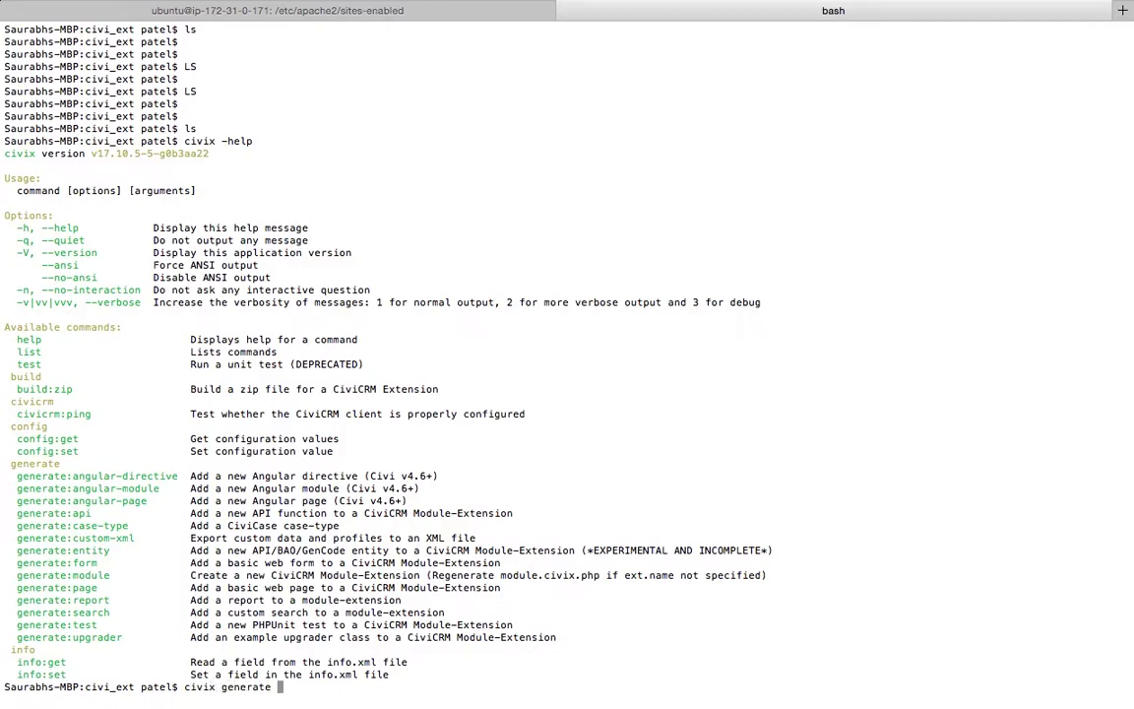
key("BackSpace")
type(":module com.aktel:")
key("BackSpace")
type(".helloword -h")
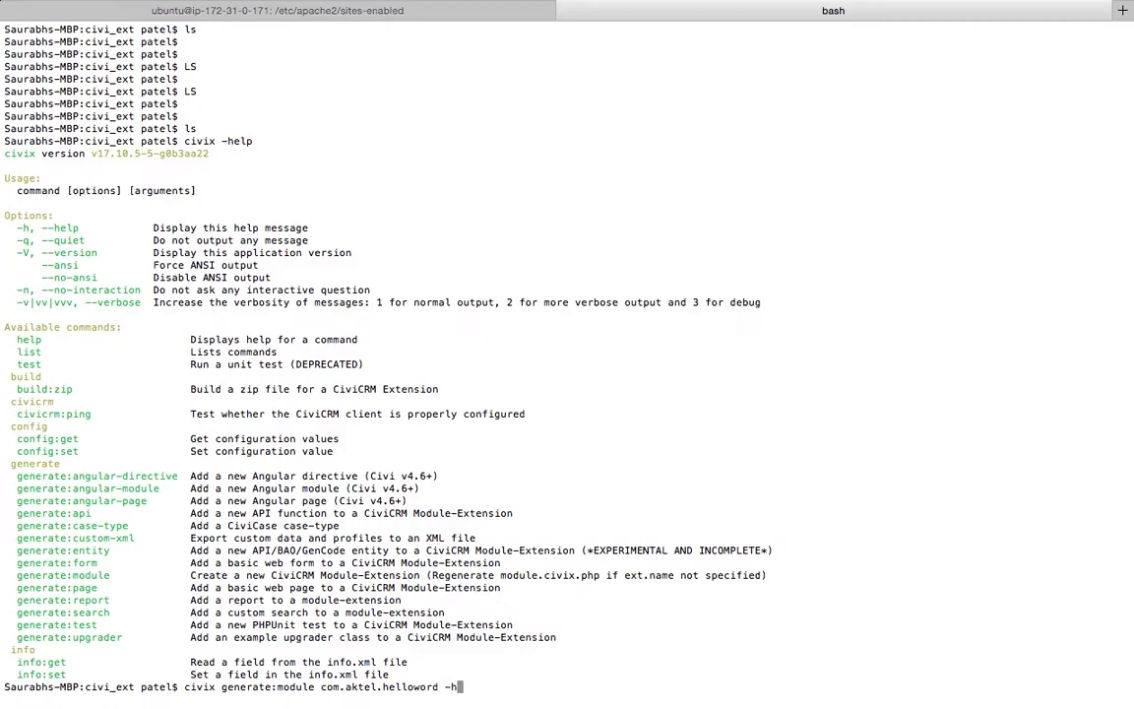
key("BackSpace")
key("BackSpace")
key("BackSpace")
key("Return")
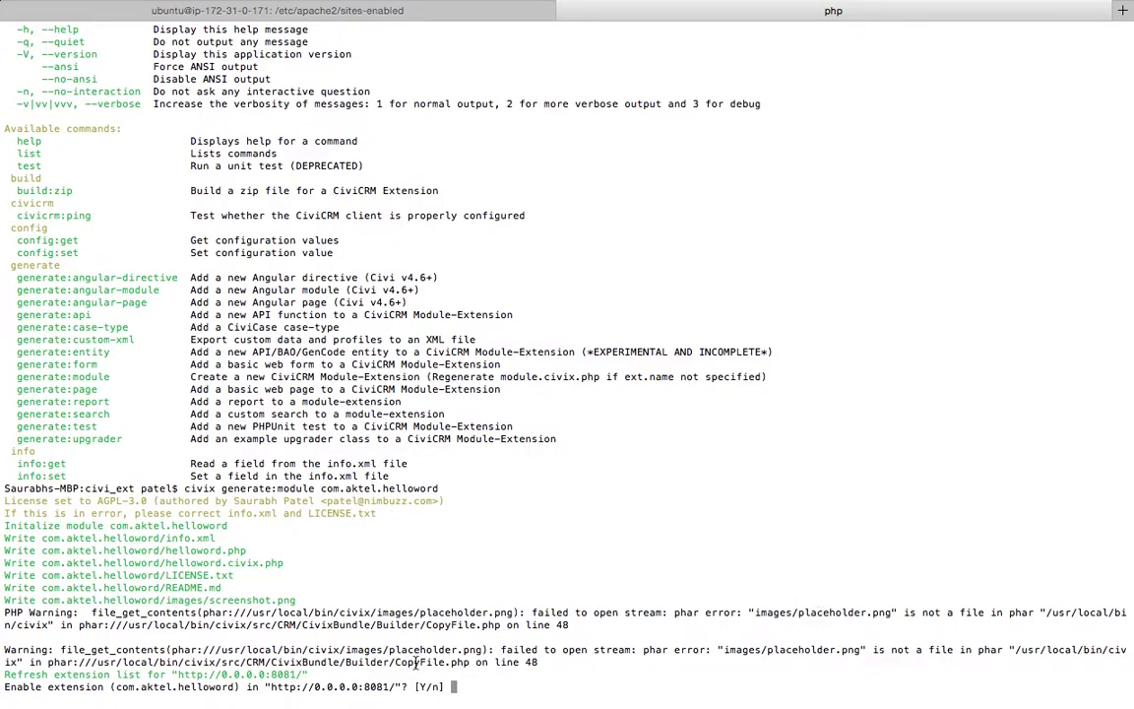
key("Return")
key("Return")
key("Return")
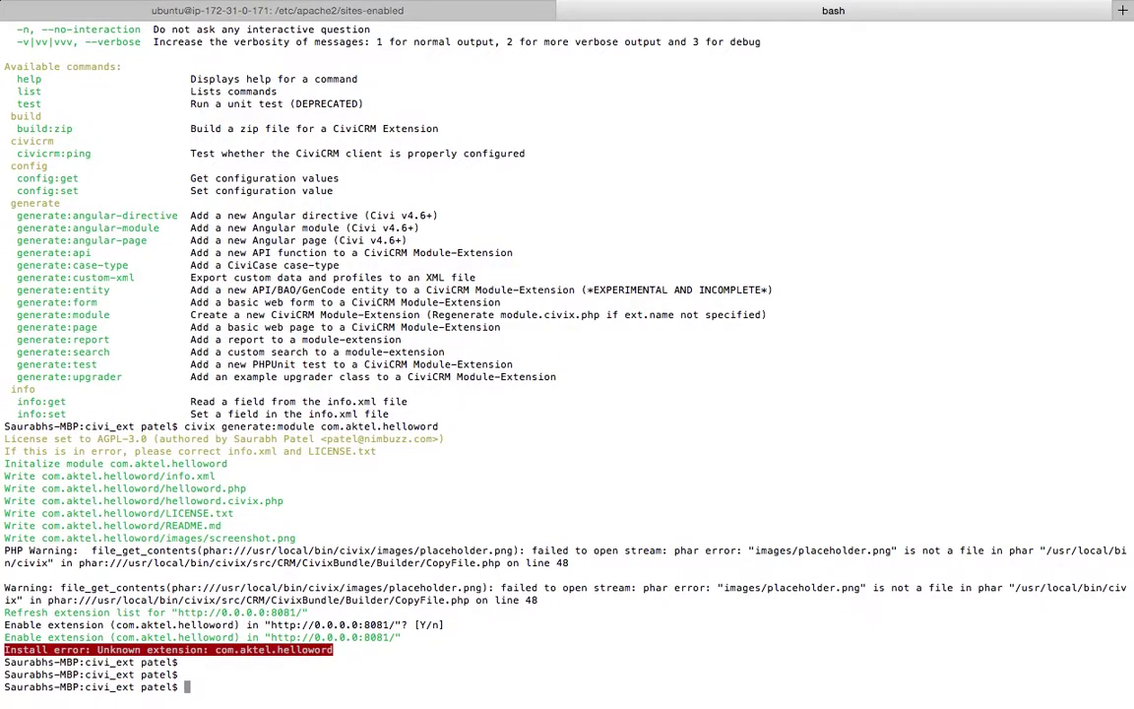
Step: Run civix generate:module com.aktel.helloword again and answer y to enabling the extension
type("civix generate:module com.aktel.helloword")
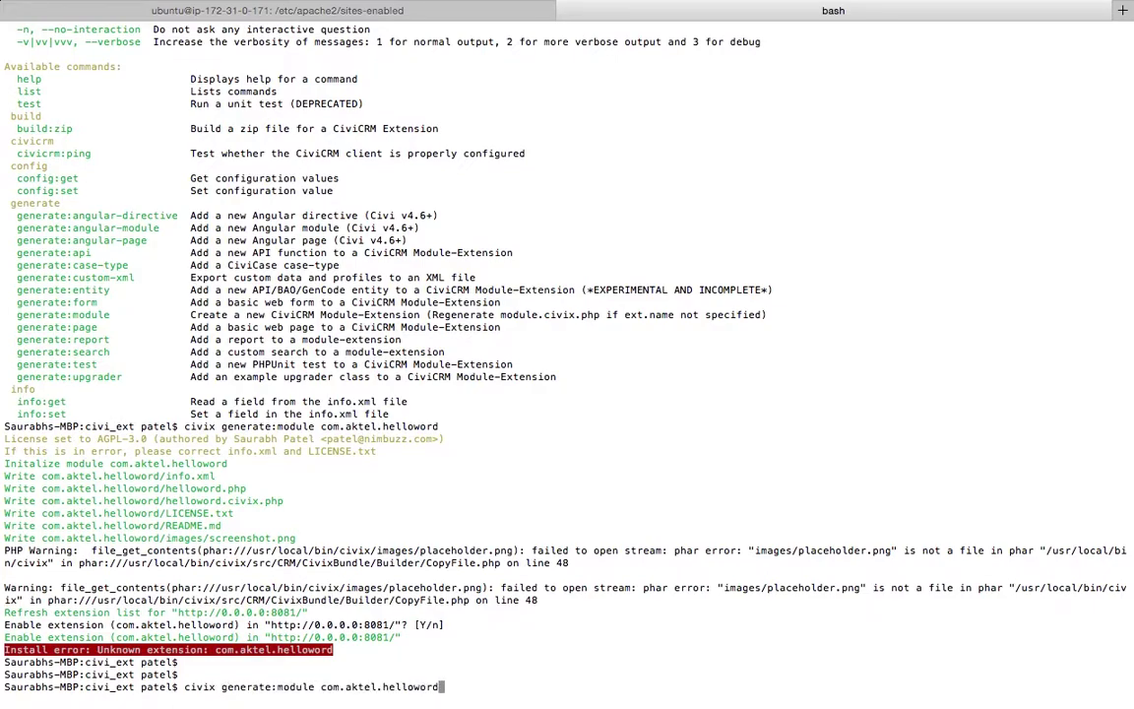
key("Return")
type("y")
key("Return")
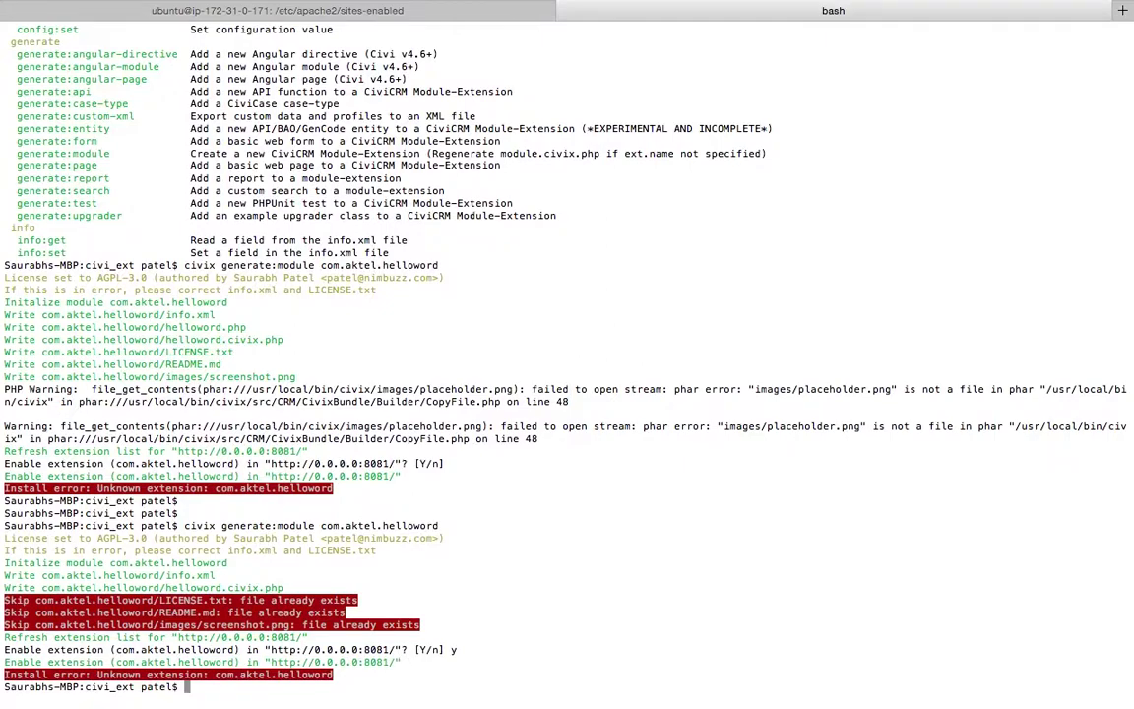
key("Return")
key("Return")
key("Return")
key("Return")
key("Return")
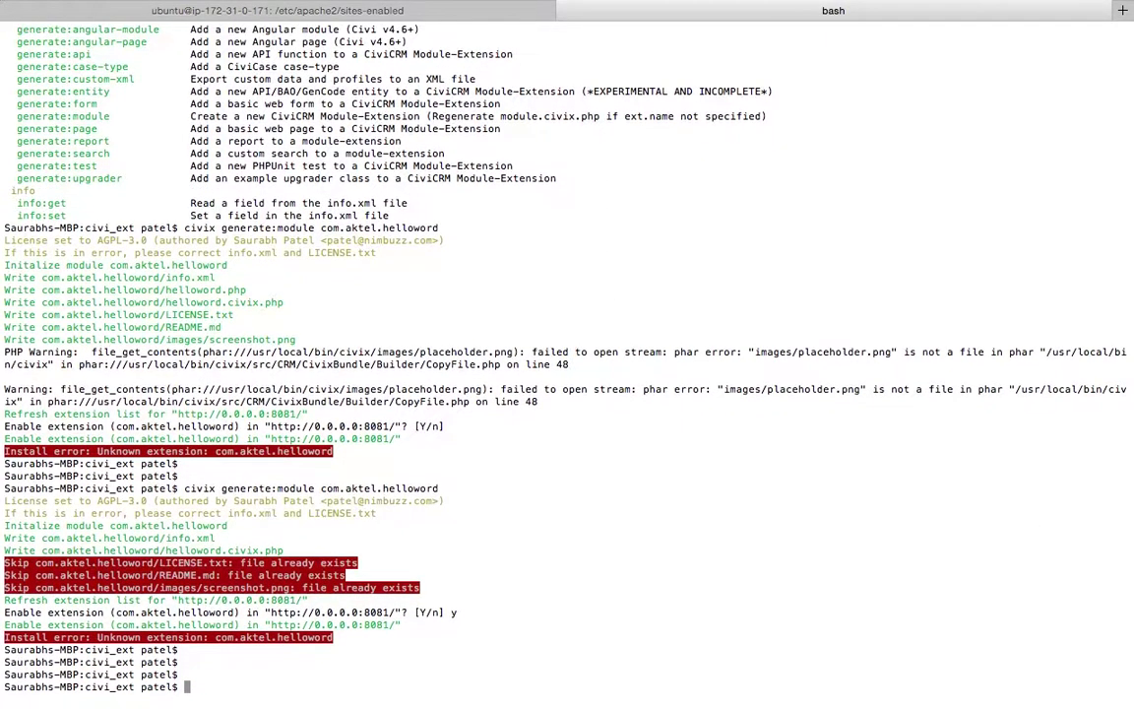
Step: List the civi_ext directory, change into com.aktel.helloword and list its contents with ls
type("ls")
key("Return")
type("cd com")
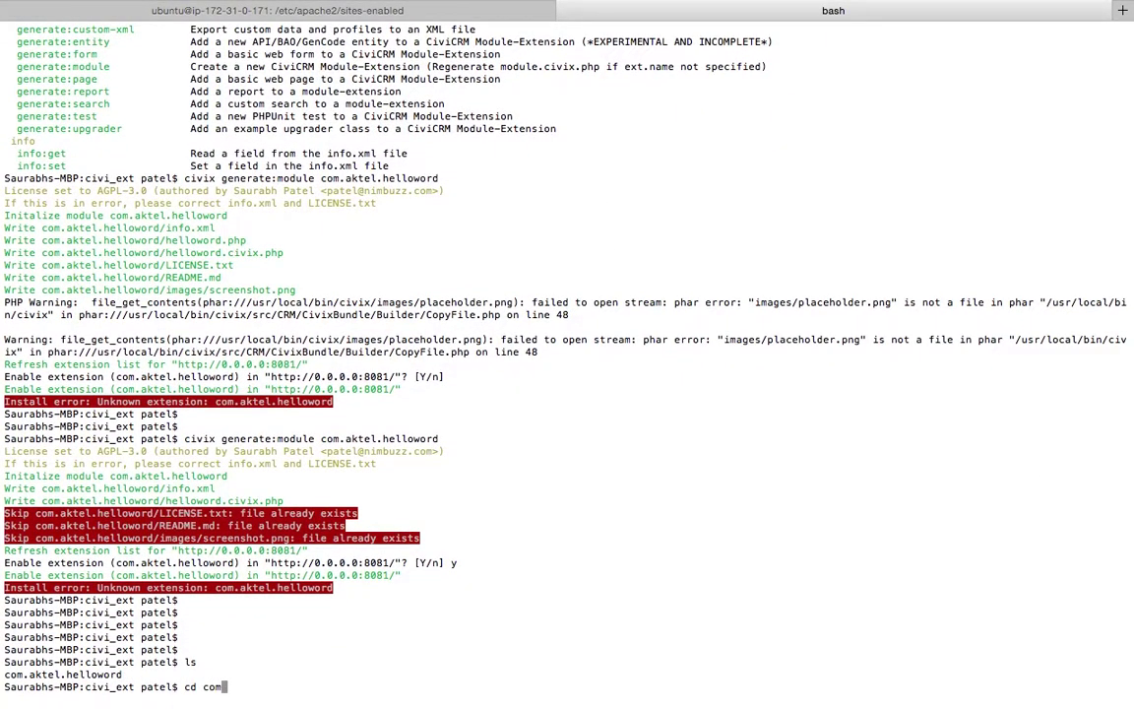
key("Tab")
key("Return")
type("ls")
key("Return")
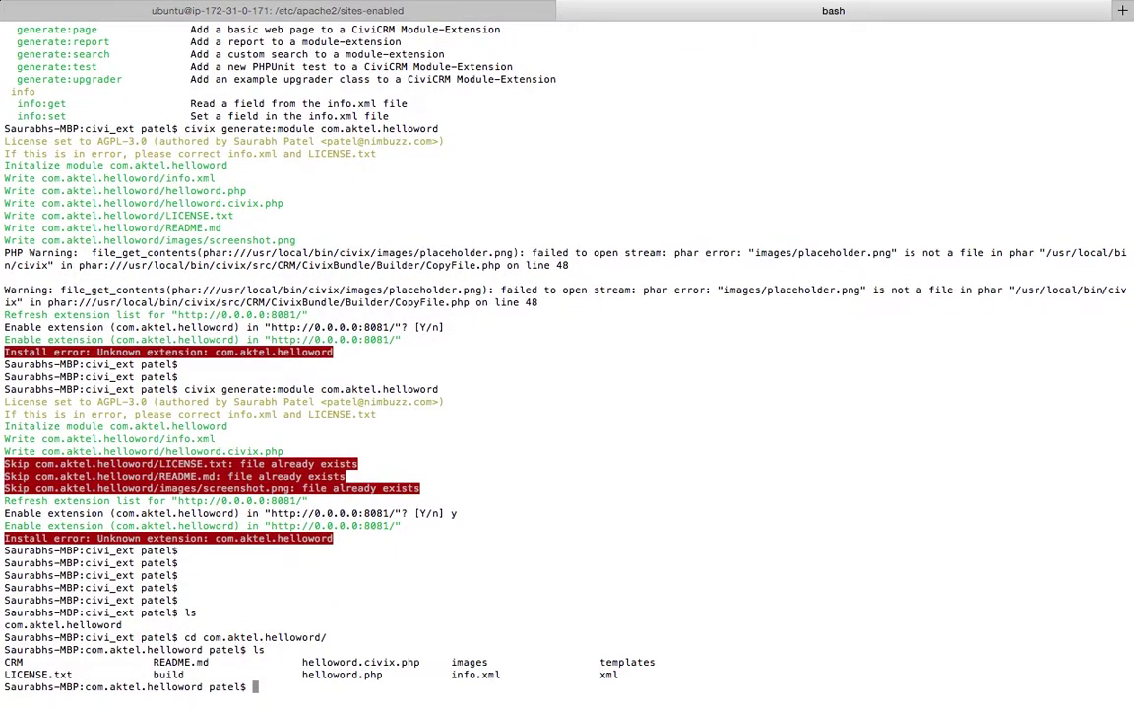
Step: List the com.aktel.helloword files again, including in long format with ls -la, and highlight the entries from CRM to templates
type("ls")
key("Return")
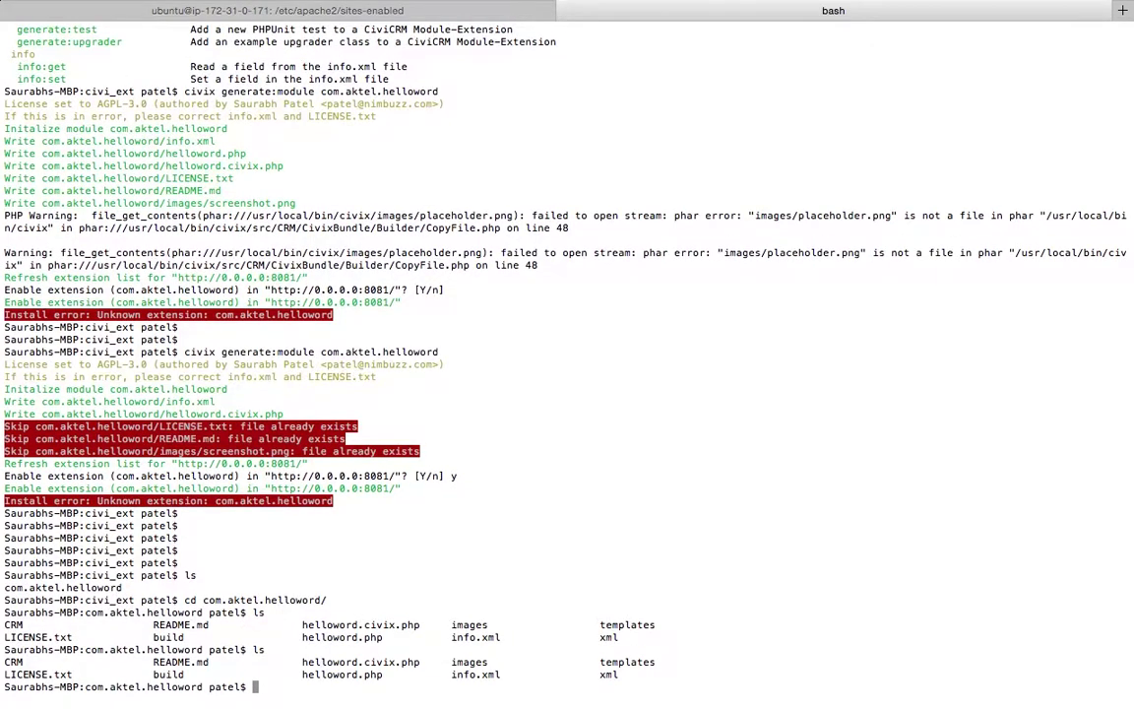
key("Return")
type("ls -la")
key("Return")
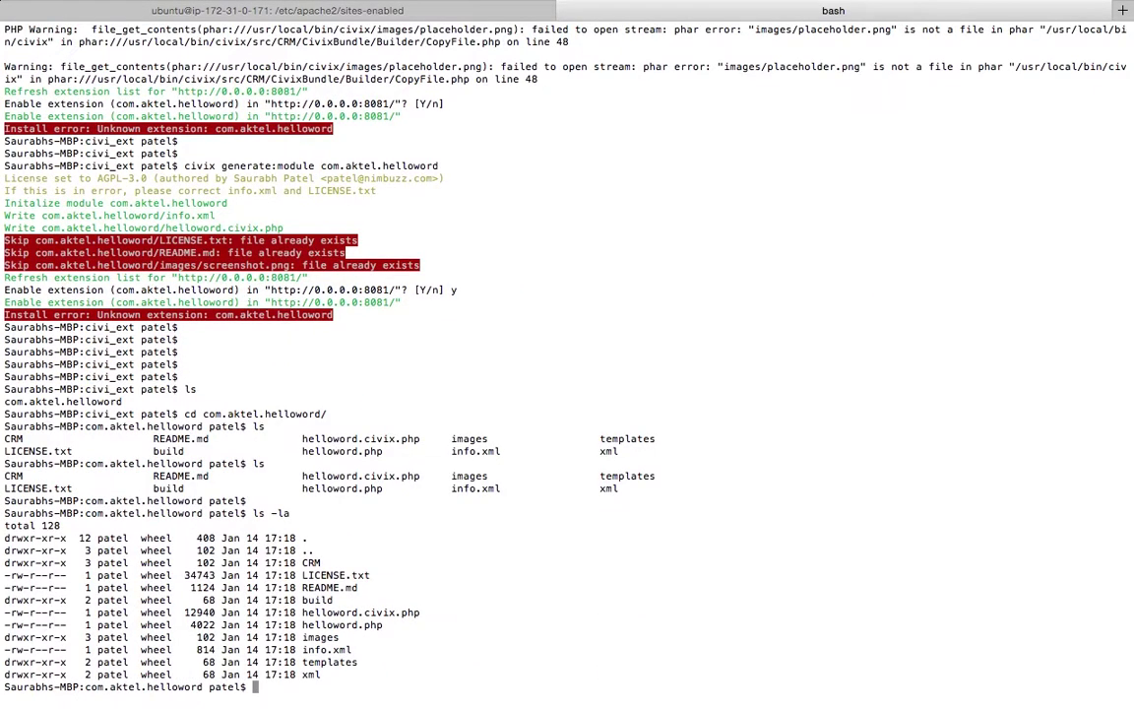
left_click_drag(374, 569, 347, 662)
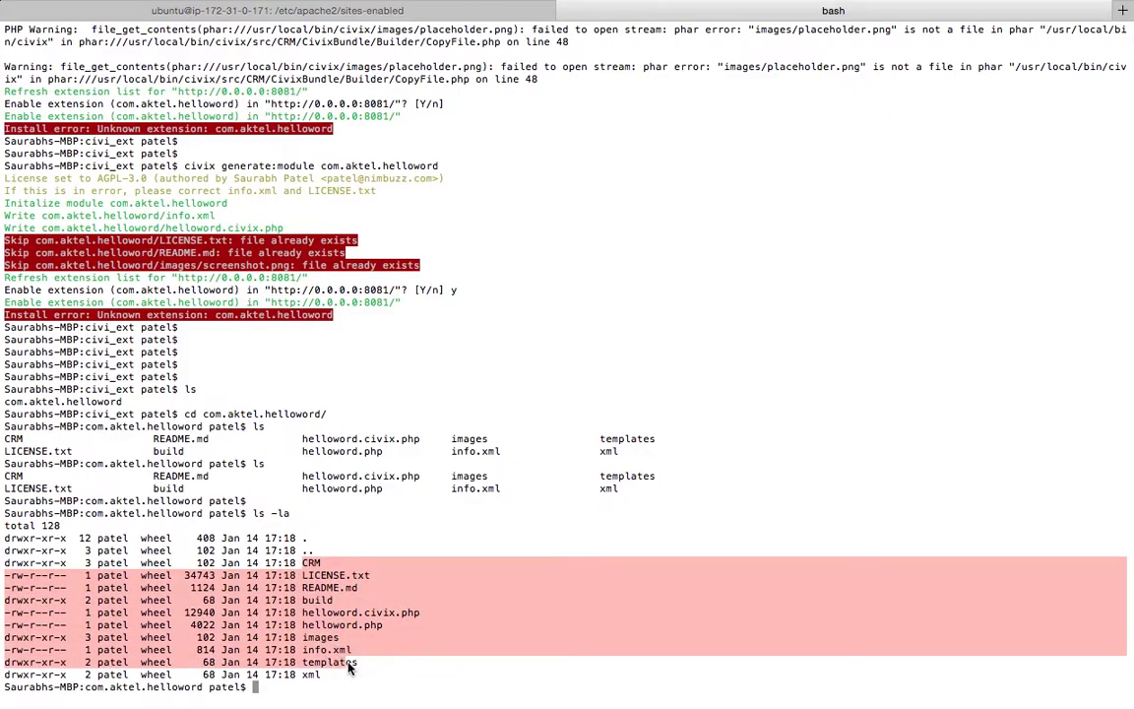
Step: Switch to Chrome and open CiviCRM's Manage Extensions page from the system settings, down to the extension list
key("super+Tab")
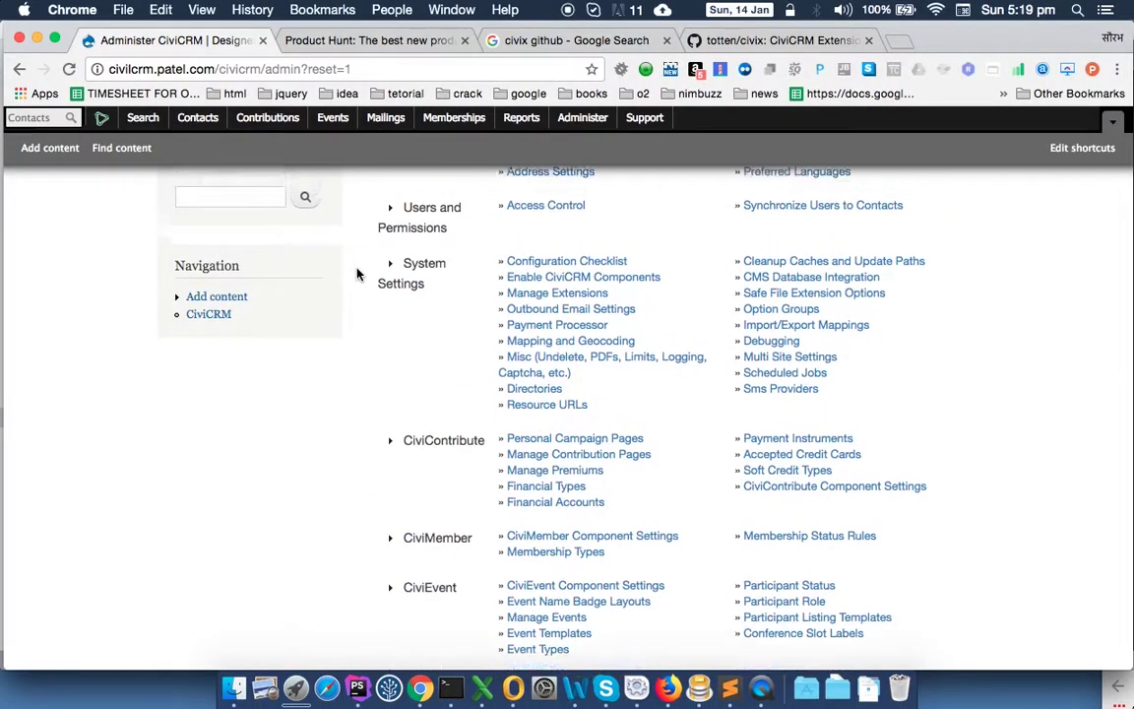
scroll(396, 365, "up", 10)
mouse_move(581, 120)
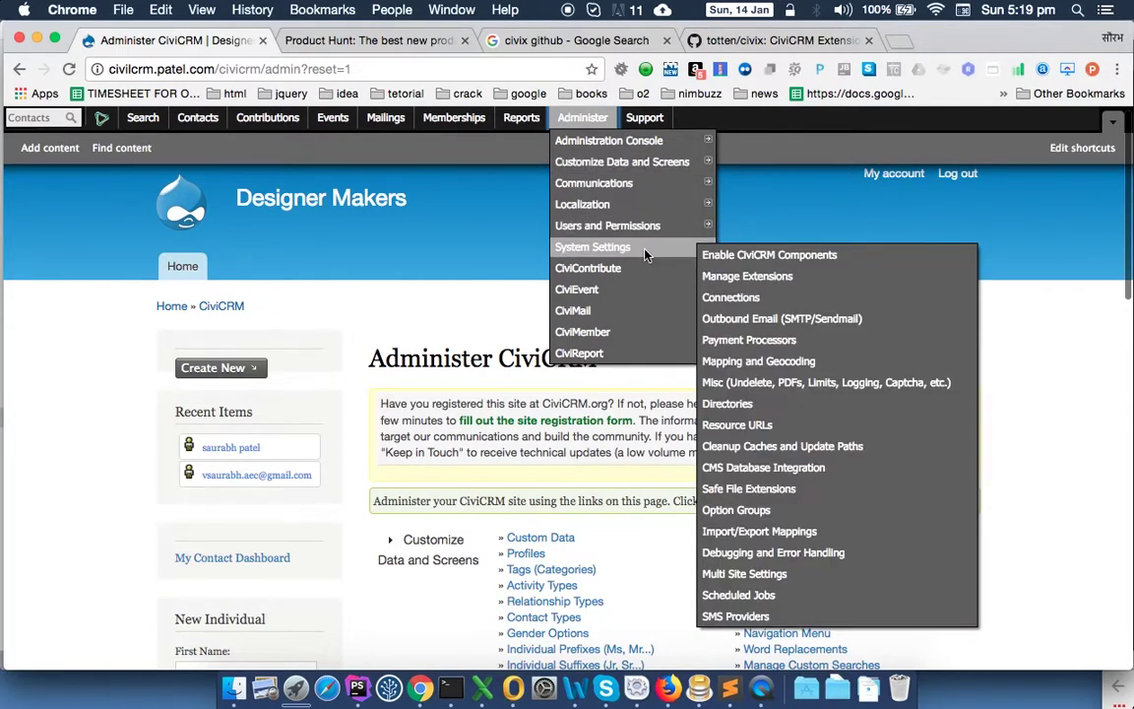
mouse_move(640, 247)
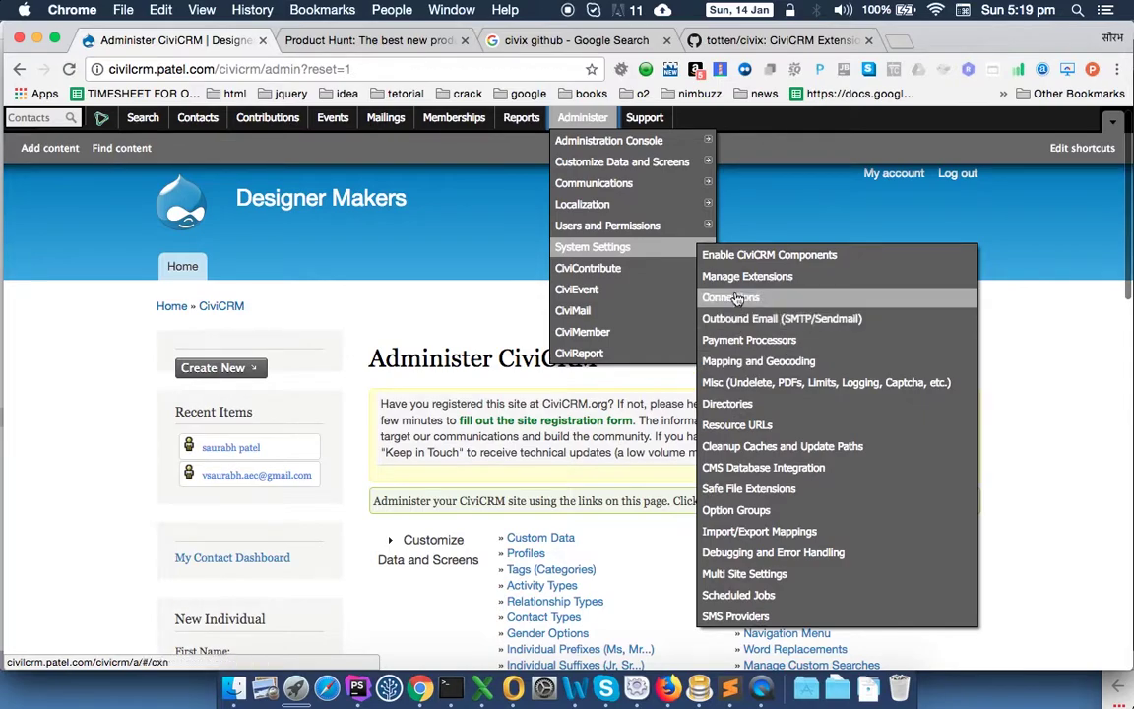
left_click(747, 277)
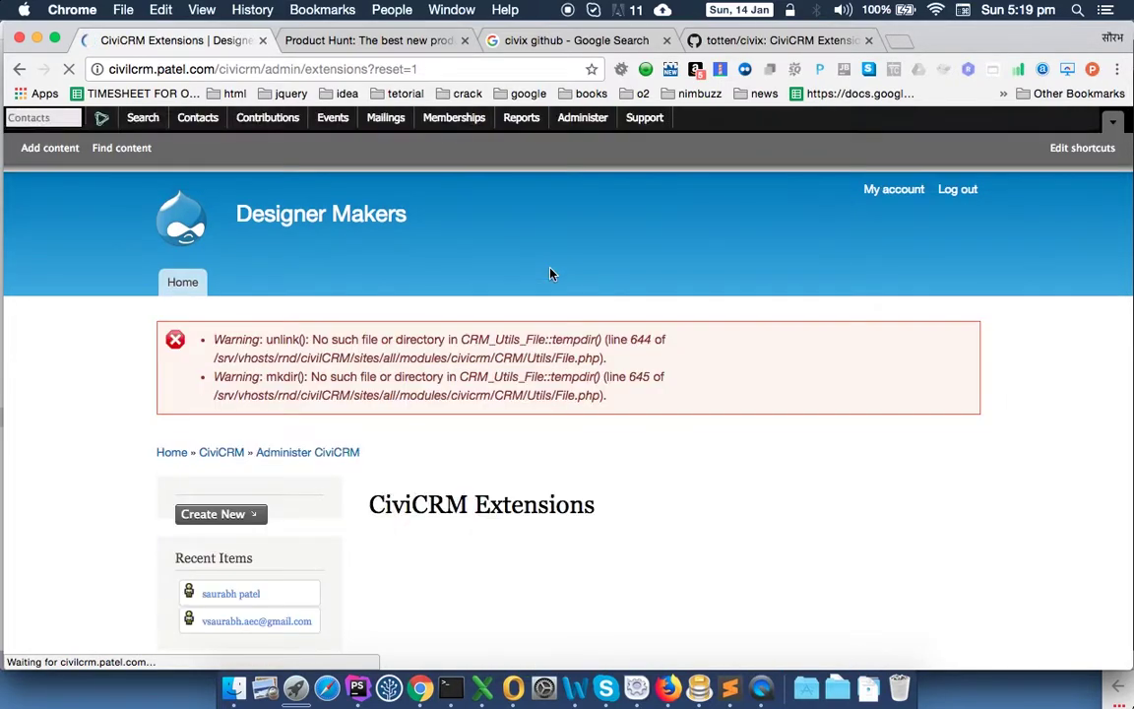
scroll(548, 414, "down", 3)
scroll(548, 414, "down", 2)
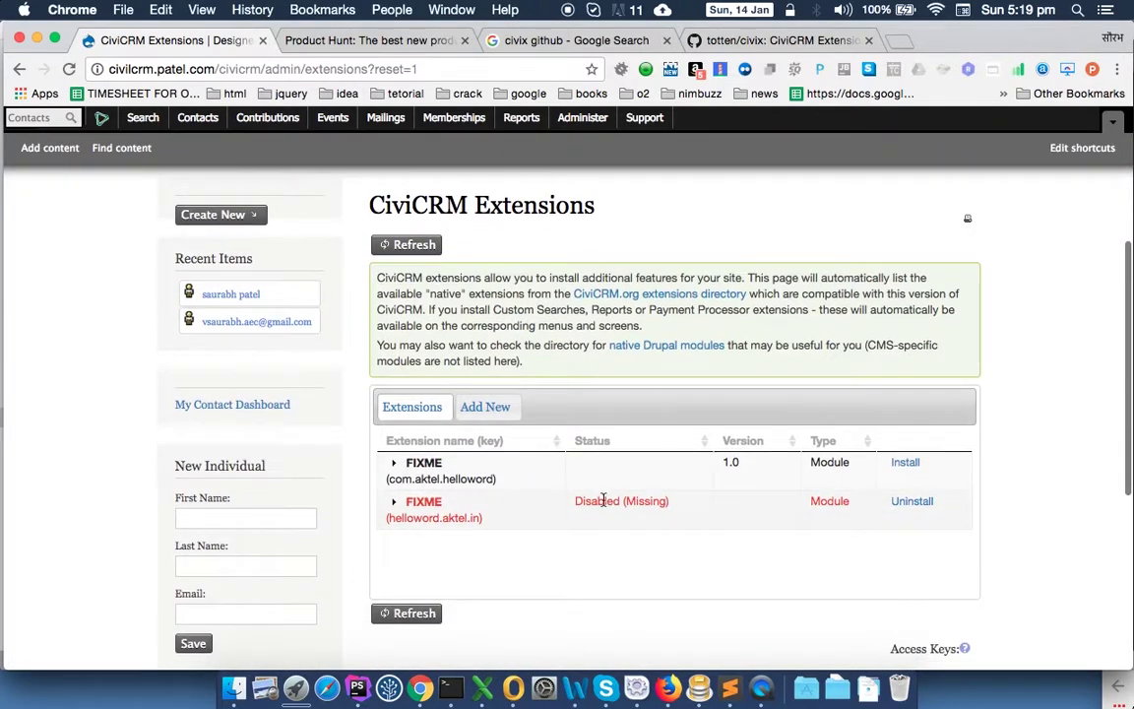
Step: Uninstall the missing helloword.aktel.in extension from CiviCRM and dismiss the deletion notice
double_click(598, 503)
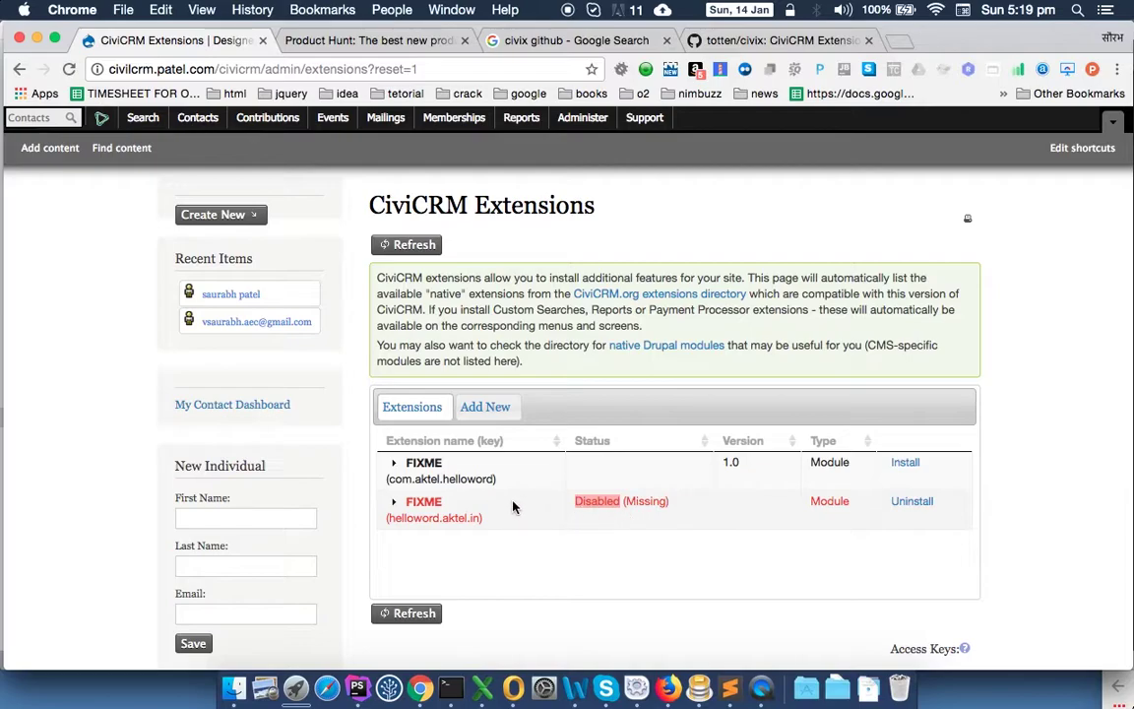
double_click(401, 518)
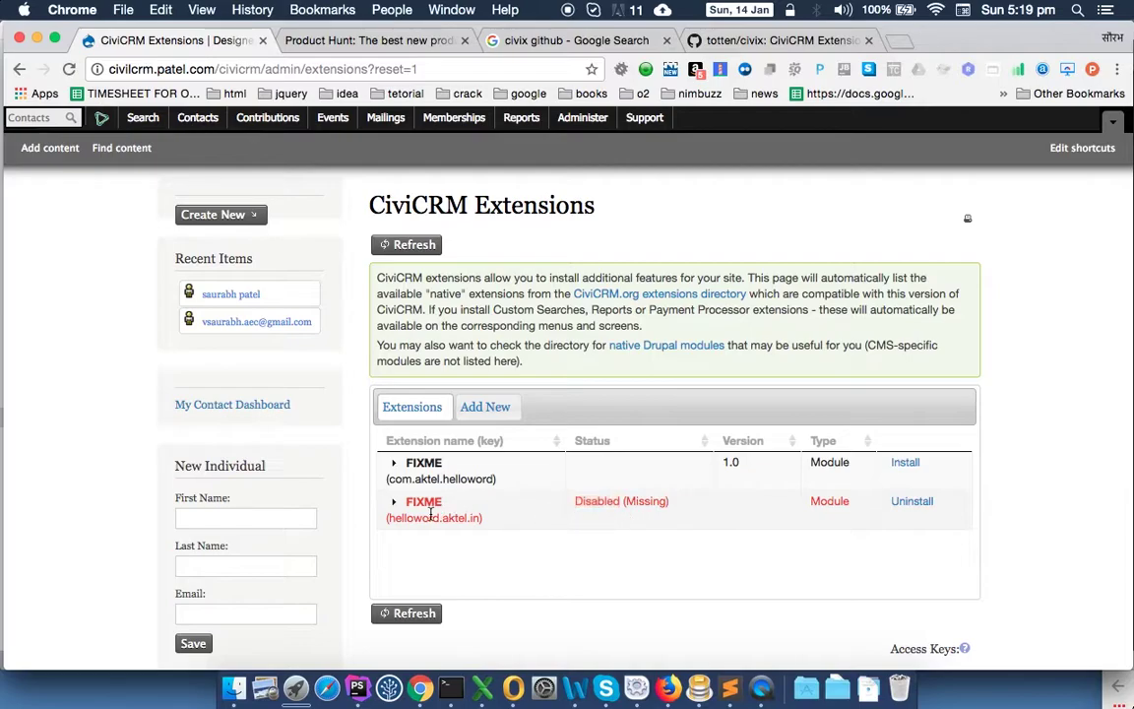
left_click(910, 503)
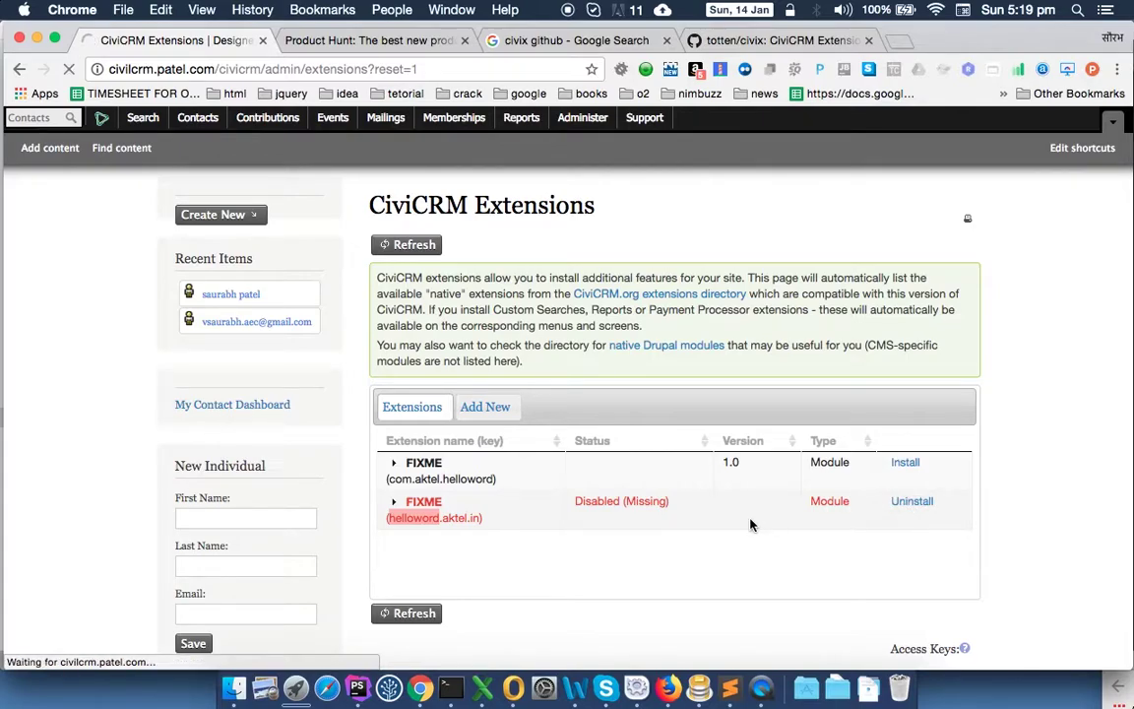
scroll(579, 499, "down", 3)
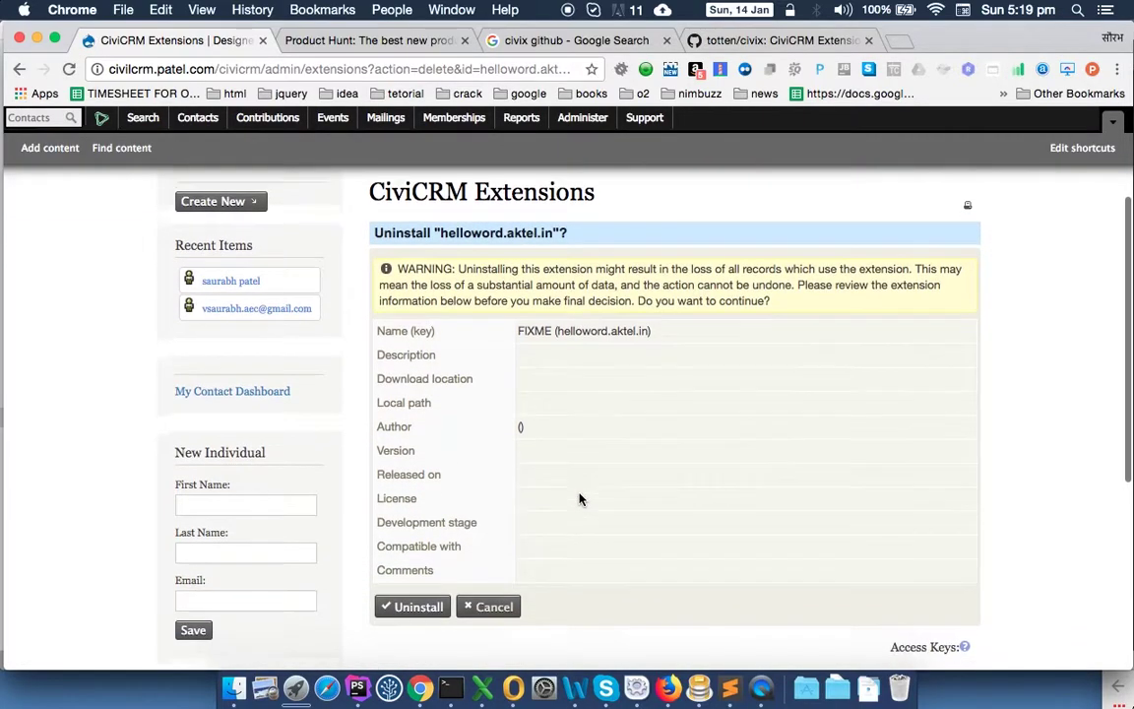
scroll(579, 499, "down", 2)
left_click(411, 535)
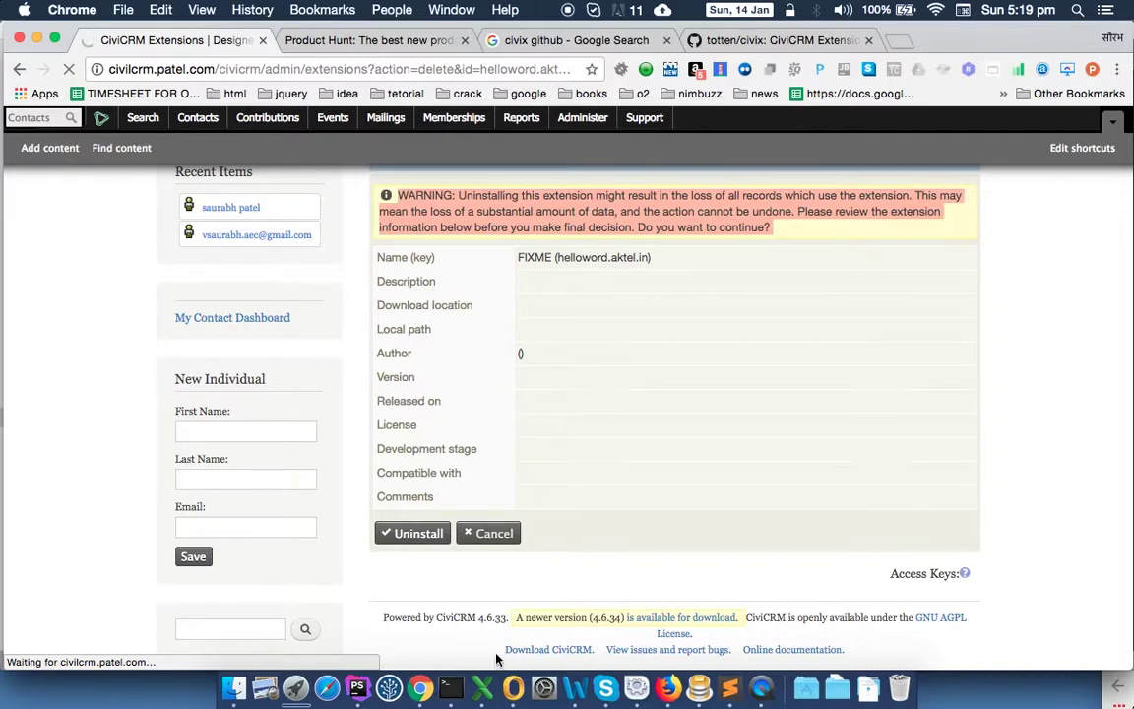
left_click(551, 43)
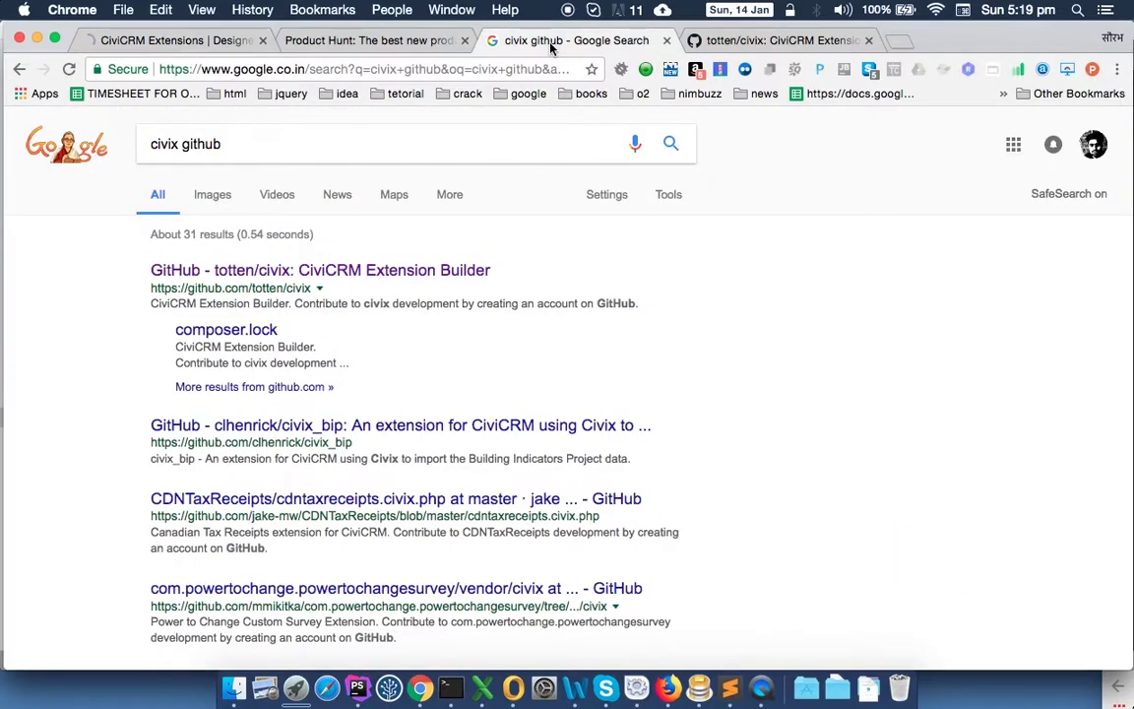
left_click(182, 41)
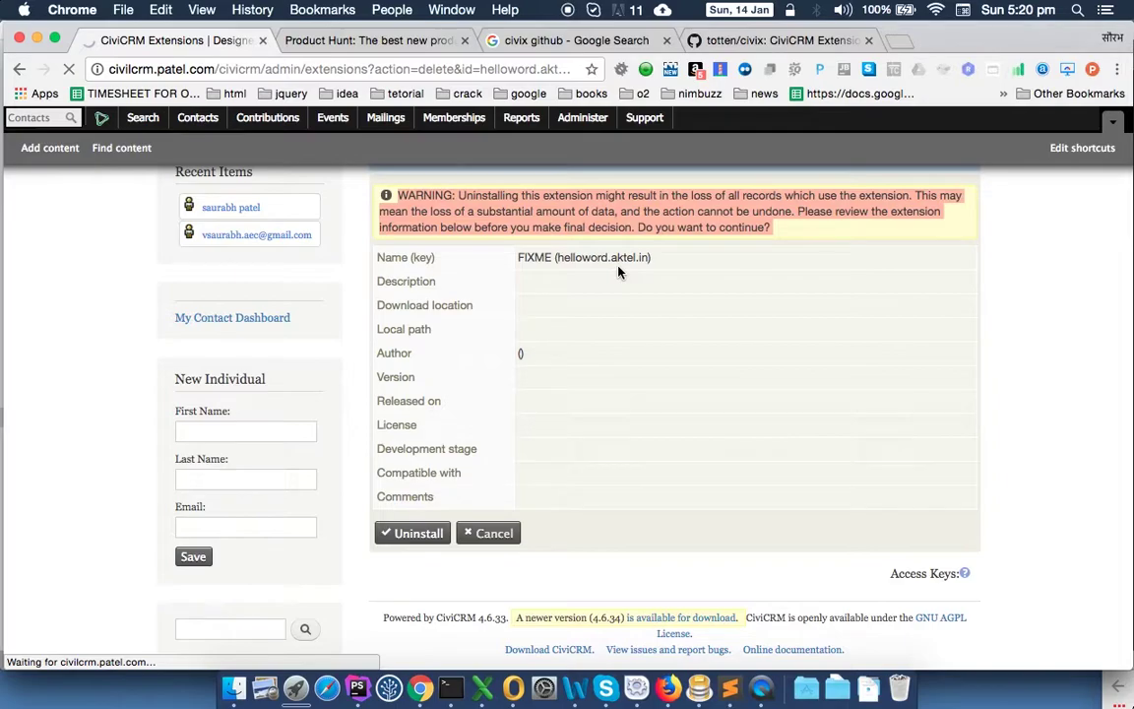
scroll(564, 238, "up", 1)
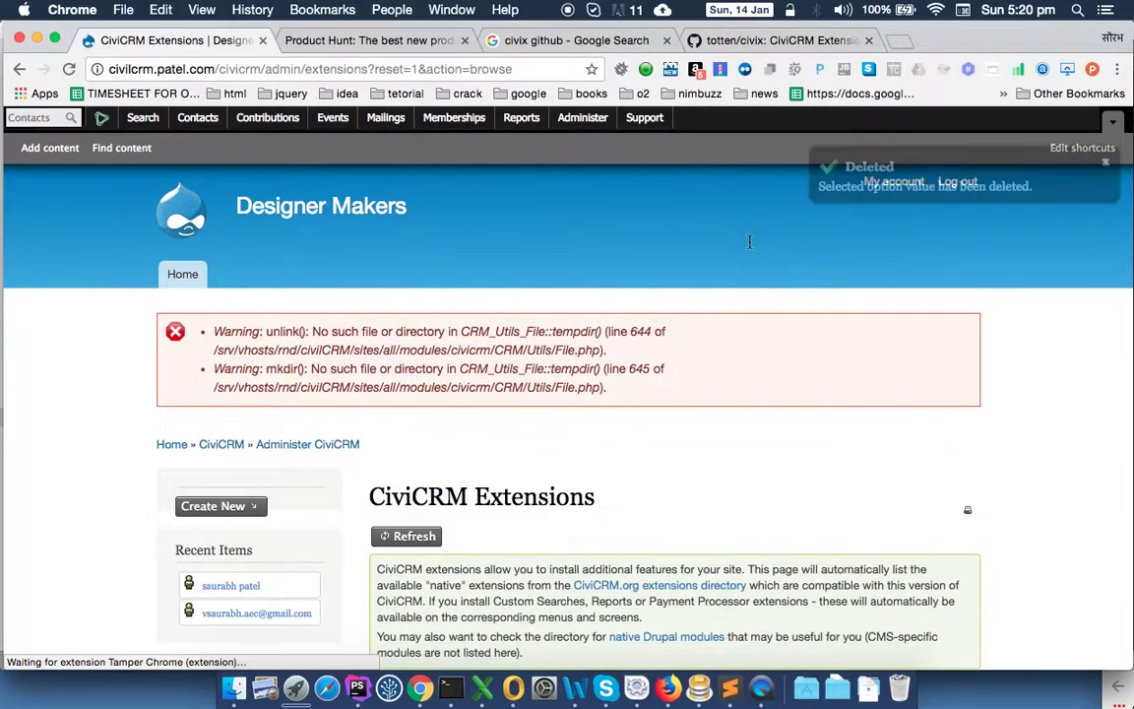
scroll(749, 242, "down", 5)
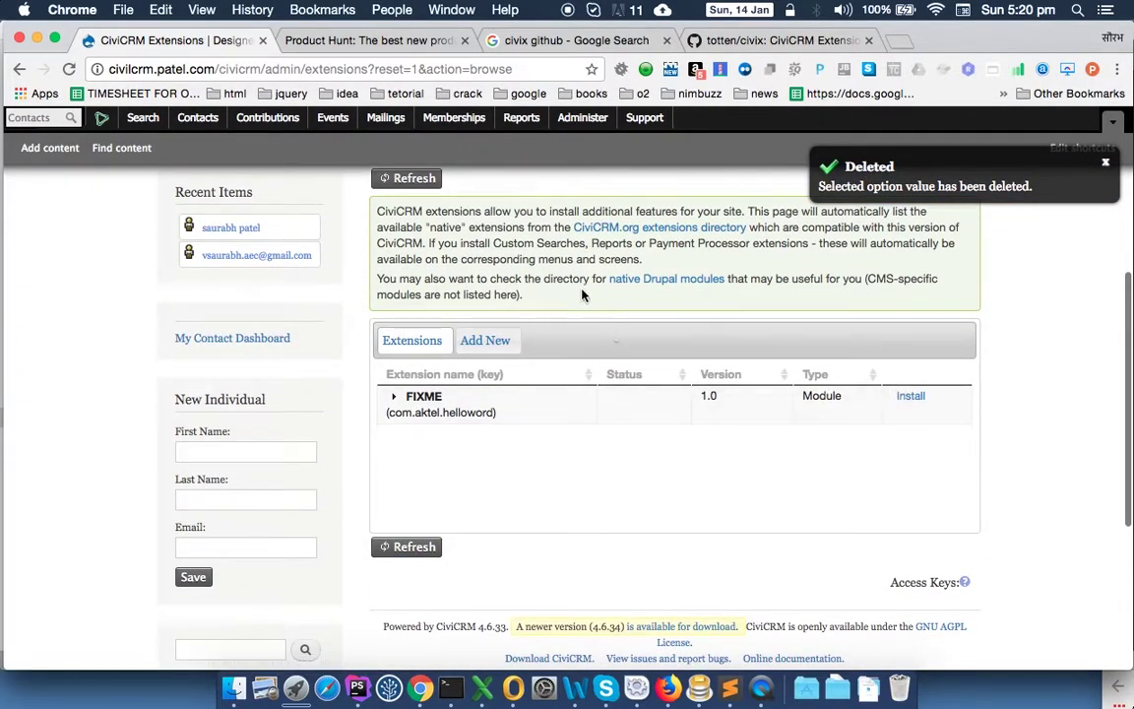
left_click(1104, 163)
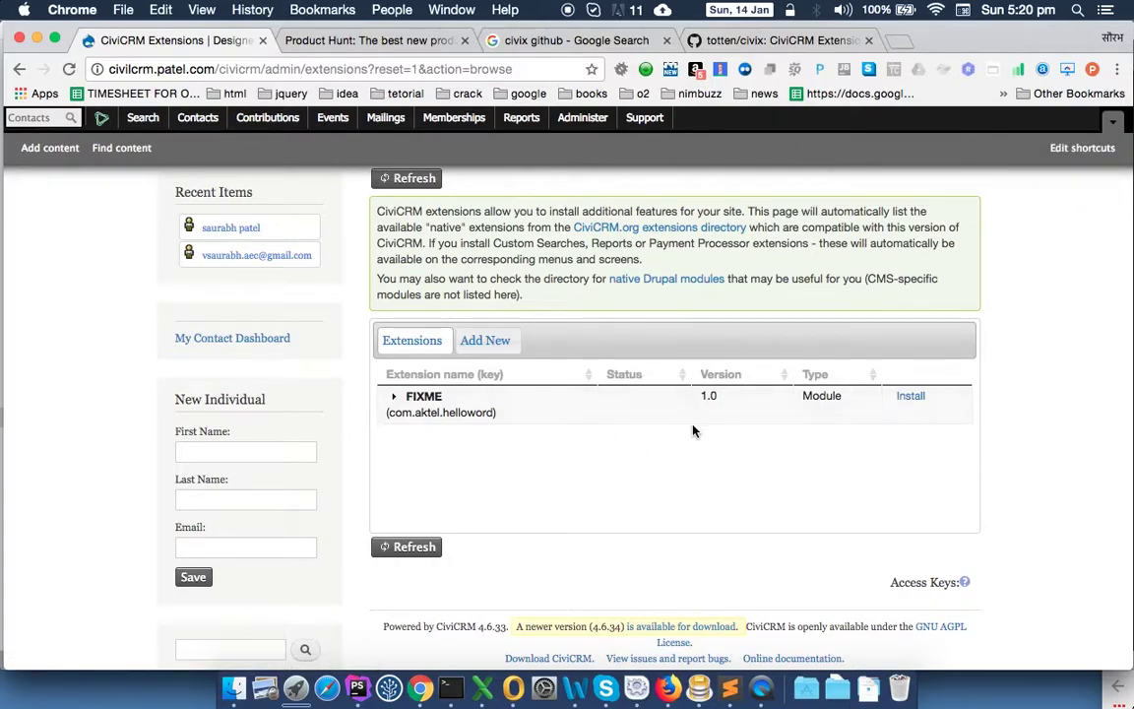
Step: Expand the com.aktel.helloword extension's details and examine its local path and comments
left_click(394, 395)
scroll(466, 449, "down", 2)
left_click_drag(757, 334, 705, 333)
left_click(665, 333)
double_click(665, 334)
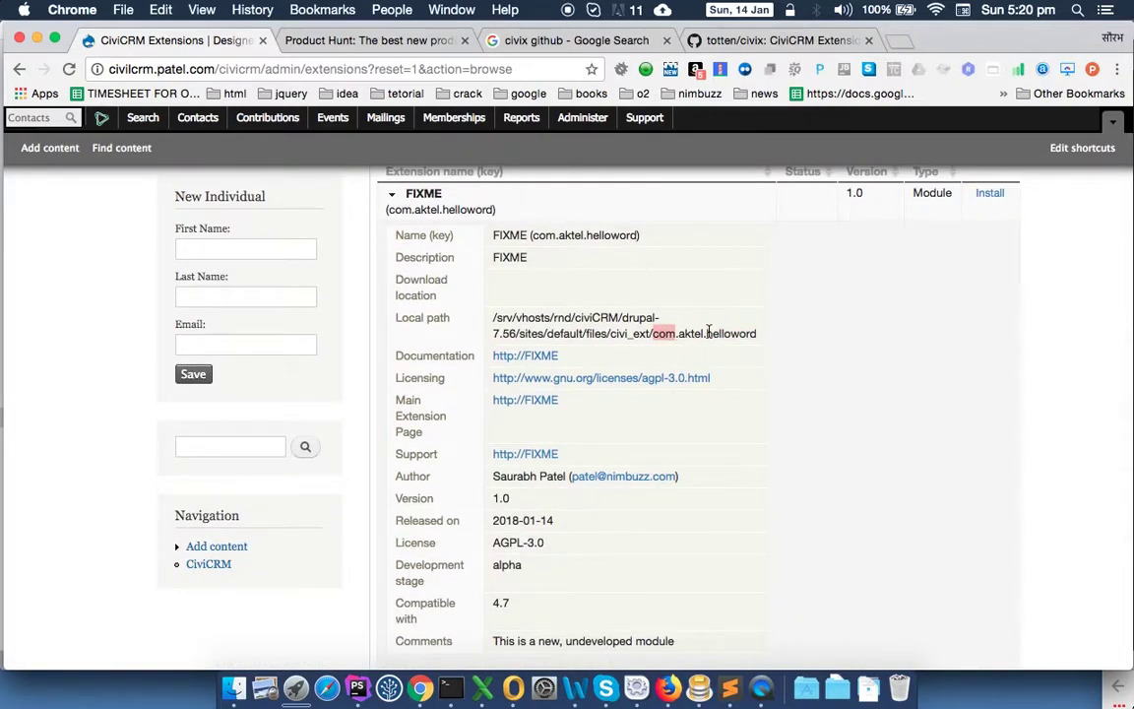
double_click(708, 334)
scroll(523, 371, "down", 3)
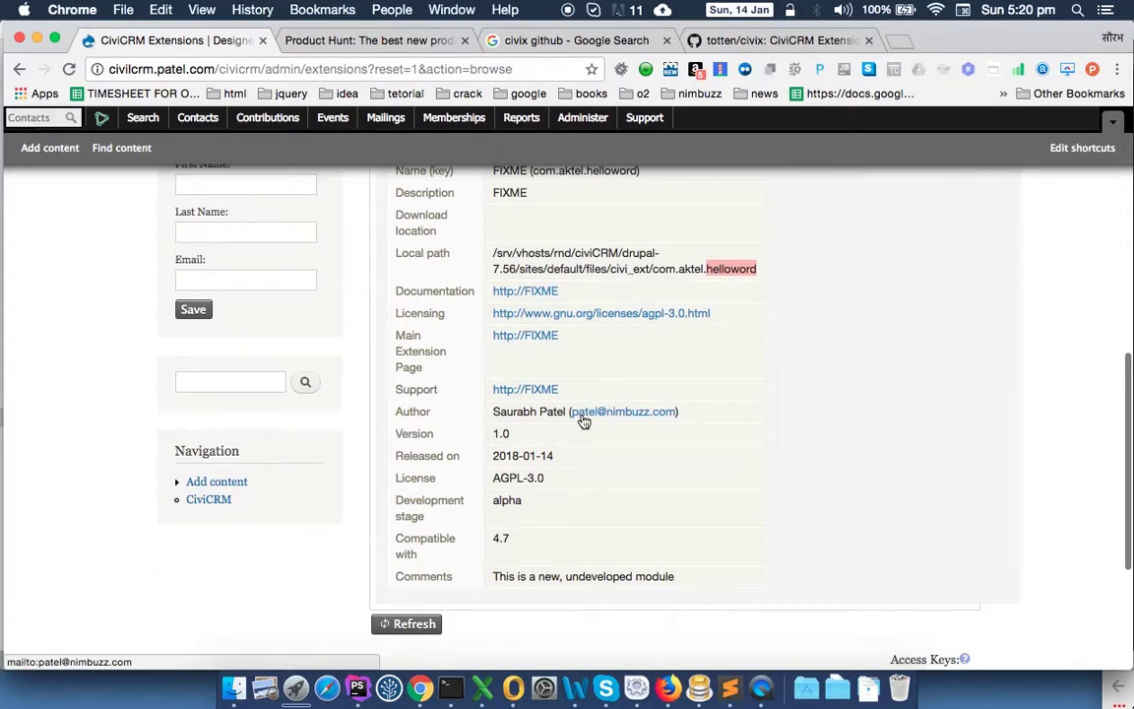
scroll(584, 422, "down", 3)
double_click(588, 474)
scroll(582, 476, "up", 1)
scroll(521, 396, "up", 3)
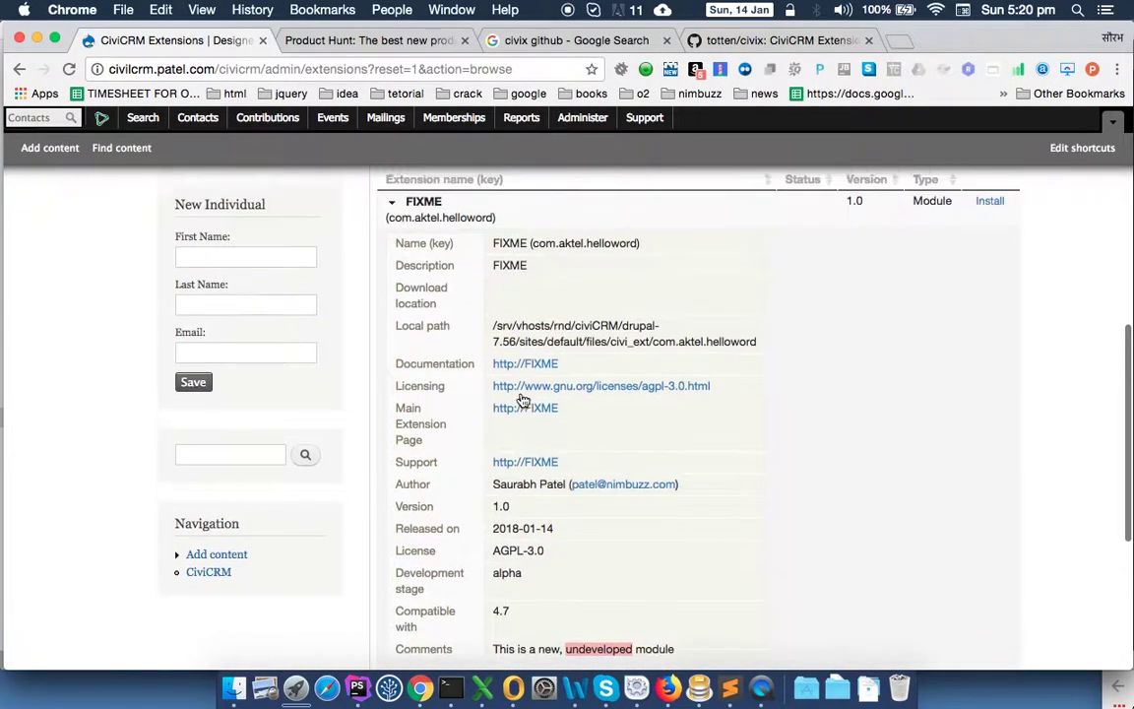
Step: Install the com.aktel.helloword extension in CiviCRM and confirm the installation
left_click(987, 228)
scroll(770, 368, "down", 5)
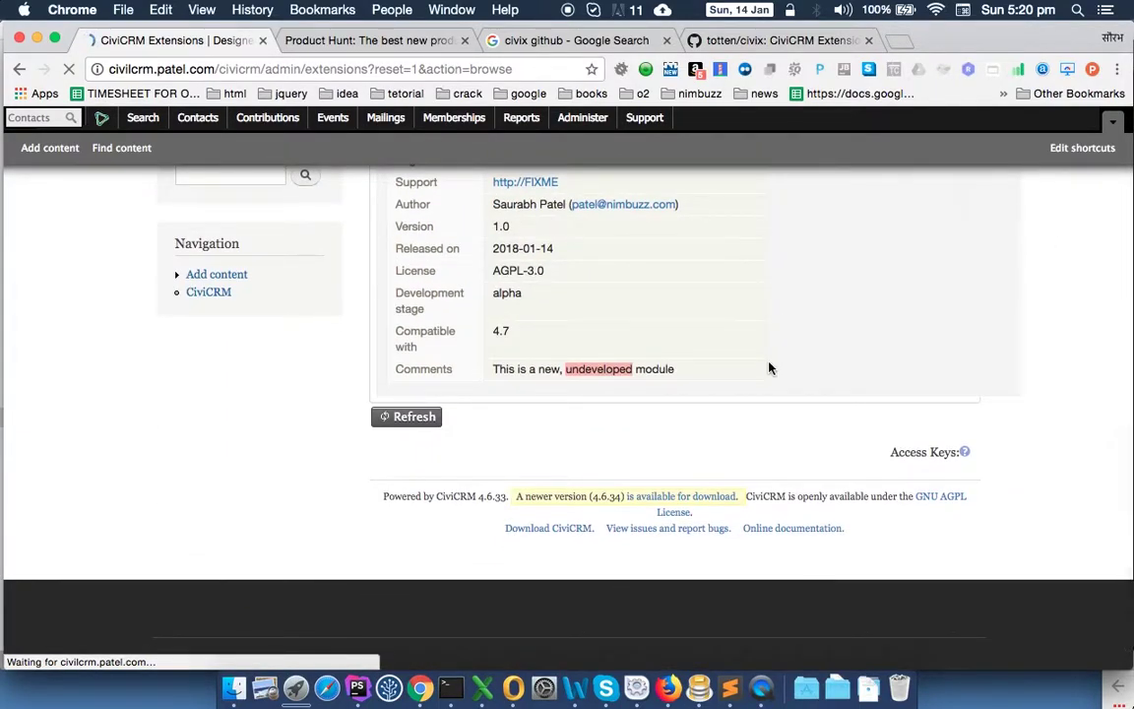
scroll(607, 434, "down", 6)
scroll(455, 438, "up", 3)
scroll(456, 450, "down", 4)
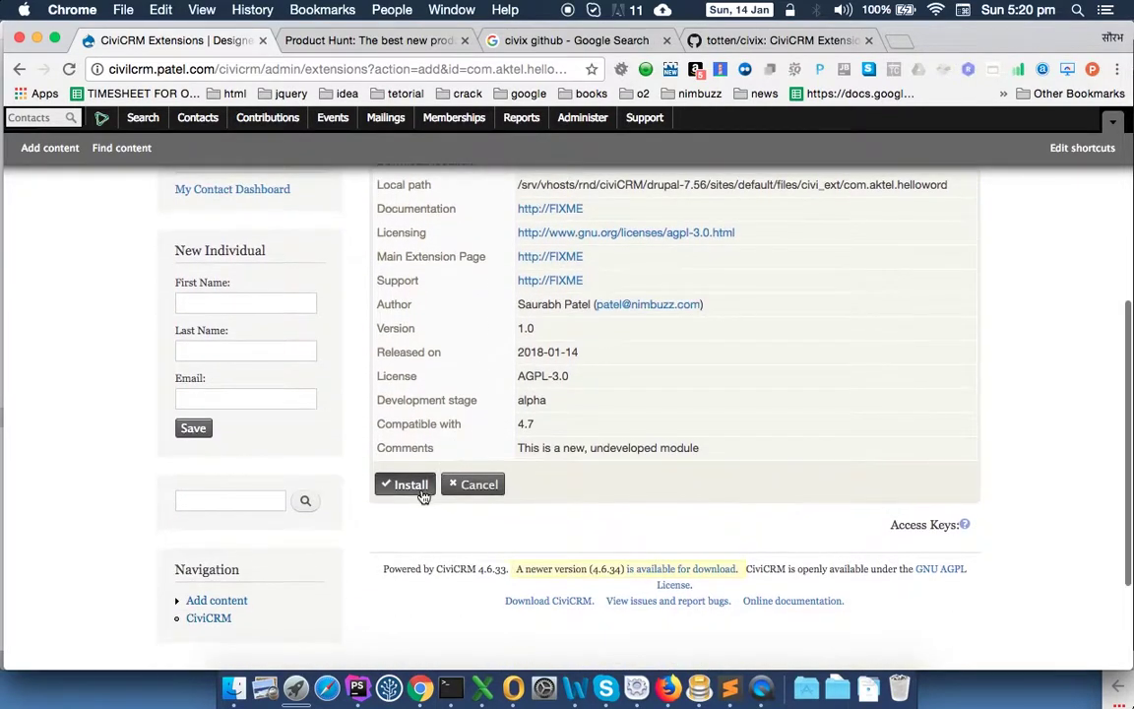
left_click(404, 485)
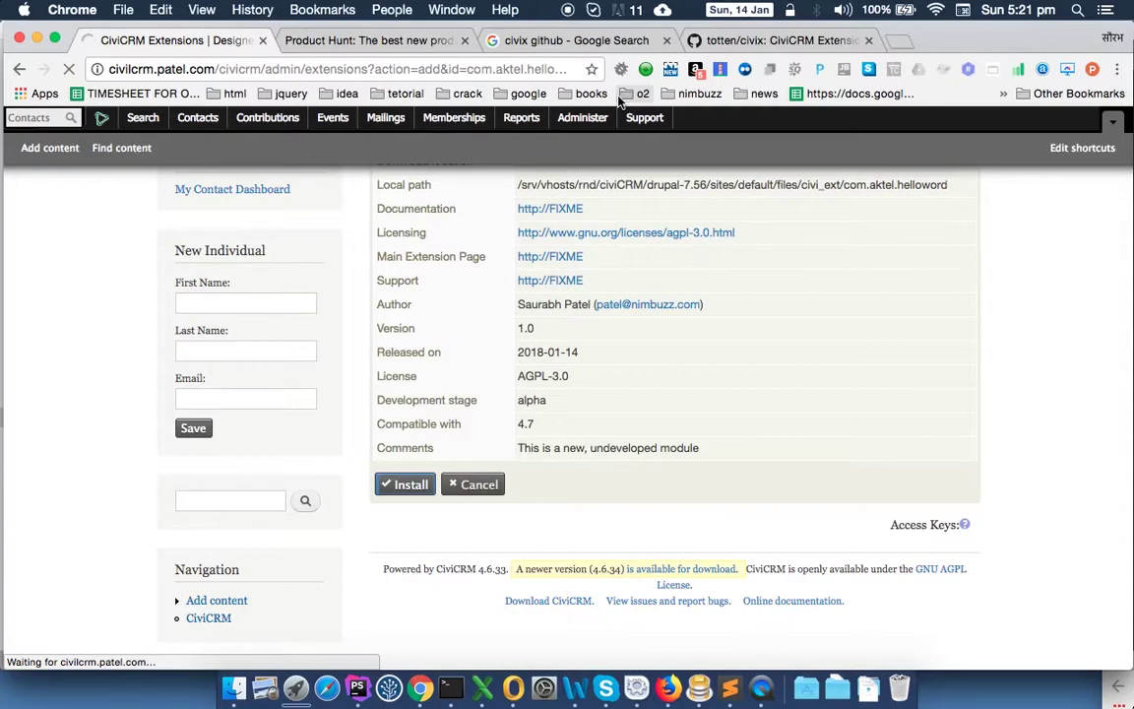
left_click(603, 41)
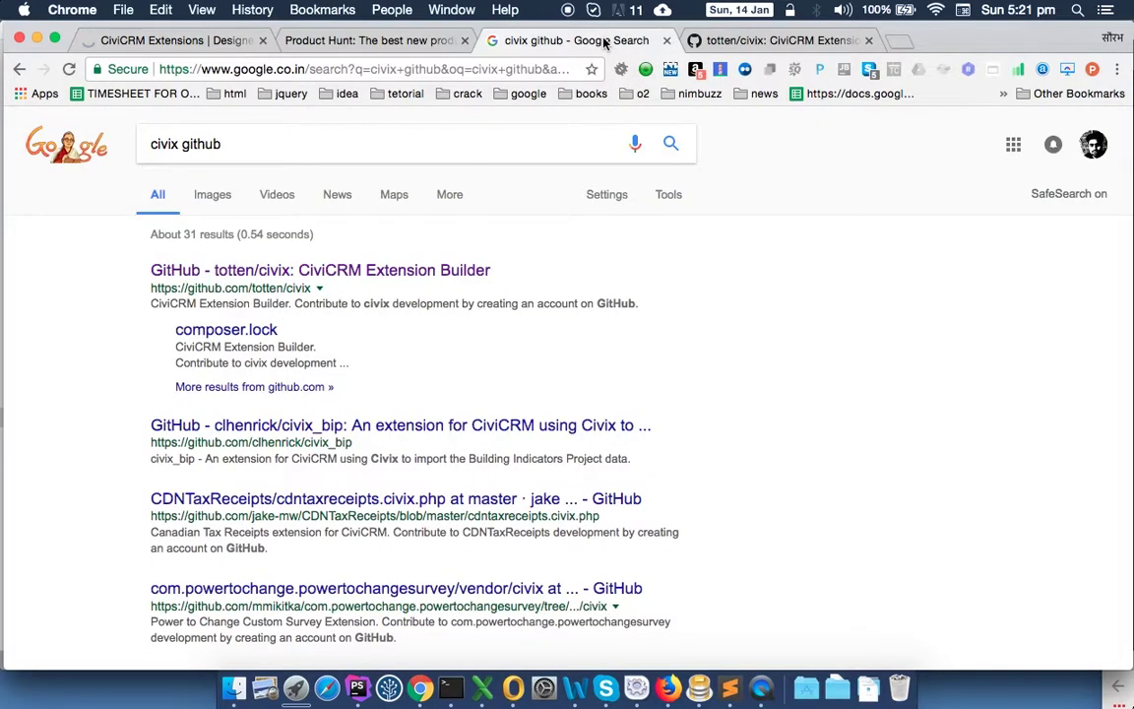
left_click(197, 40)
scroll(340, 220, "up", 8)
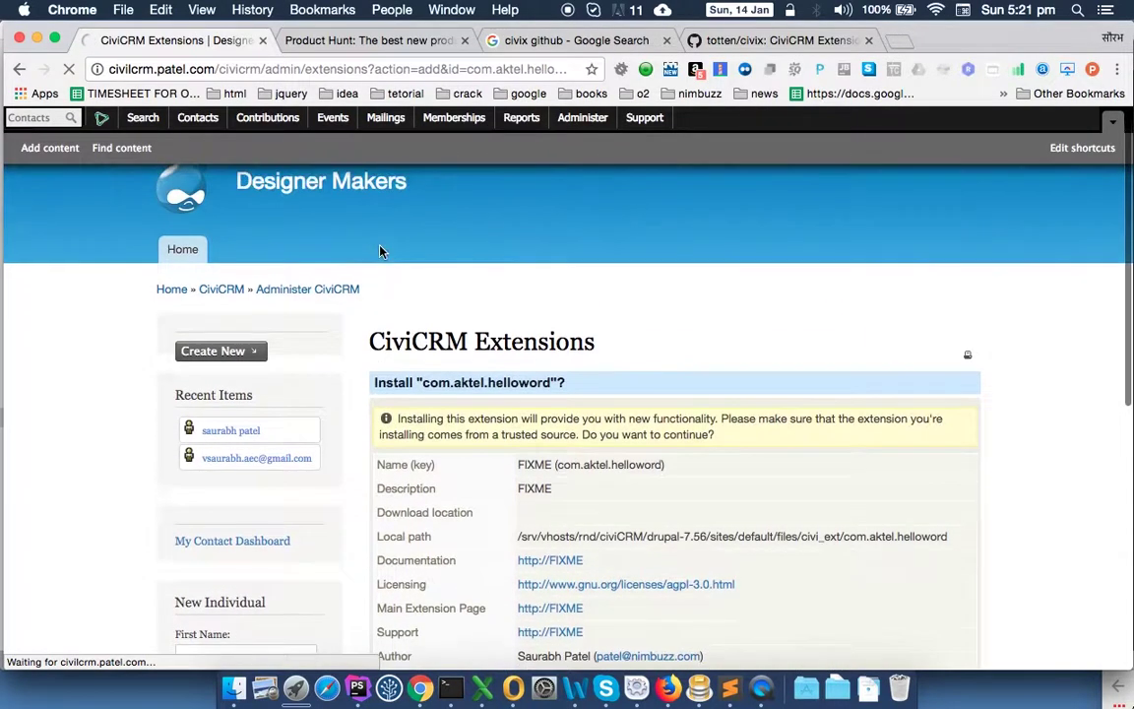
Step: Expand the enabled com.aktel.helloword extension's details in the CiviCRM extension list and examine its name and description
scroll(380, 251, "down", 1)
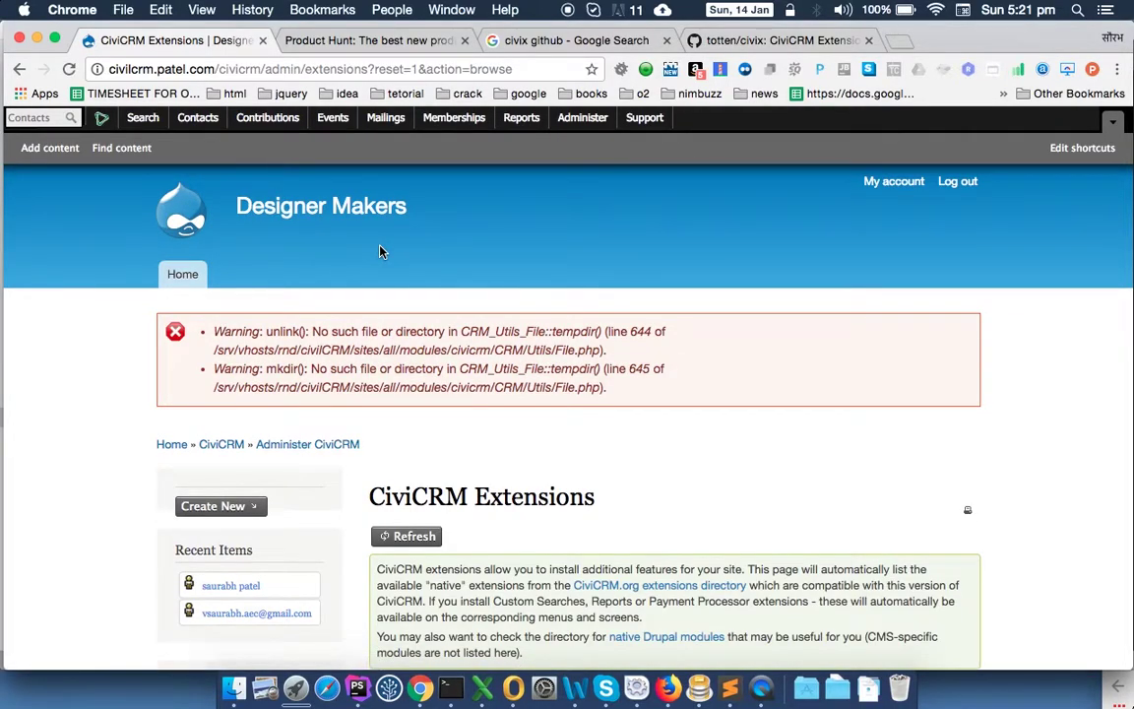
scroll(520, 423, "down", 5)
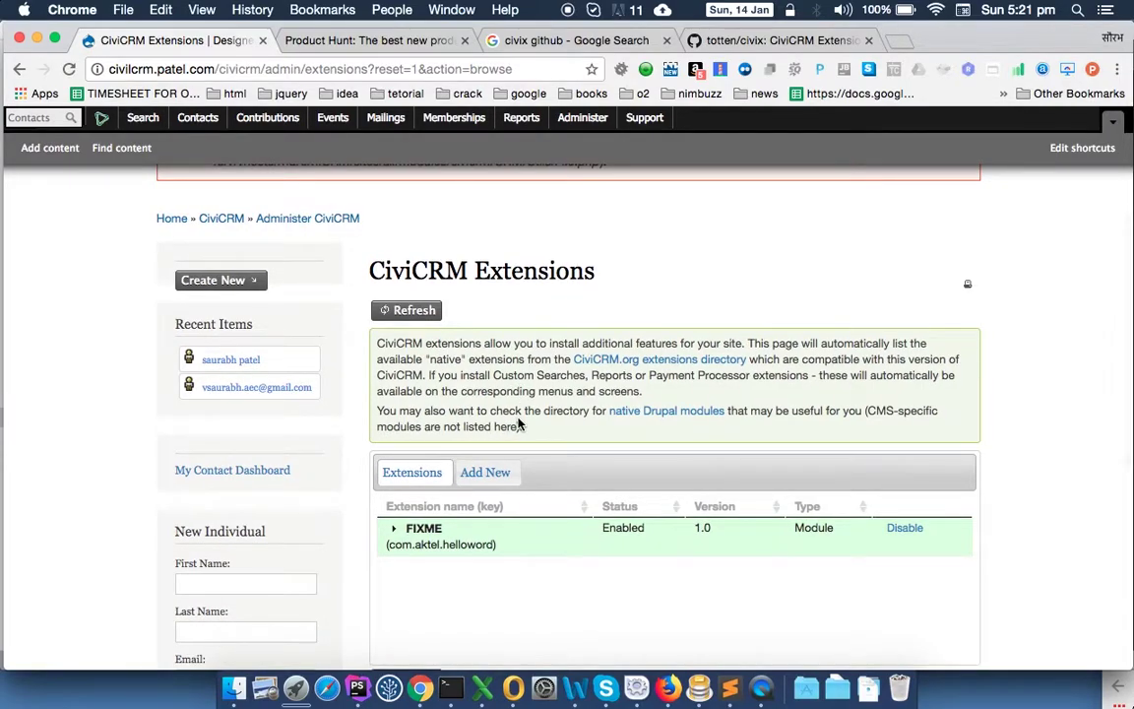
scroll(421, 522, "down", 3)
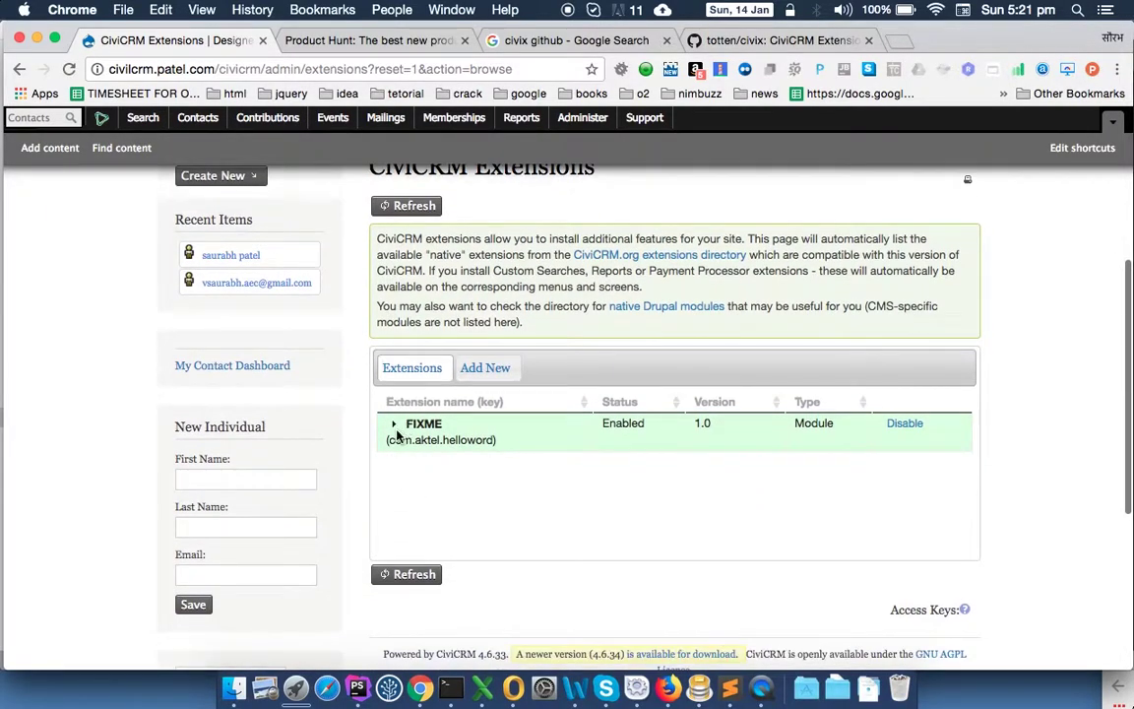
left_click(397, 433)
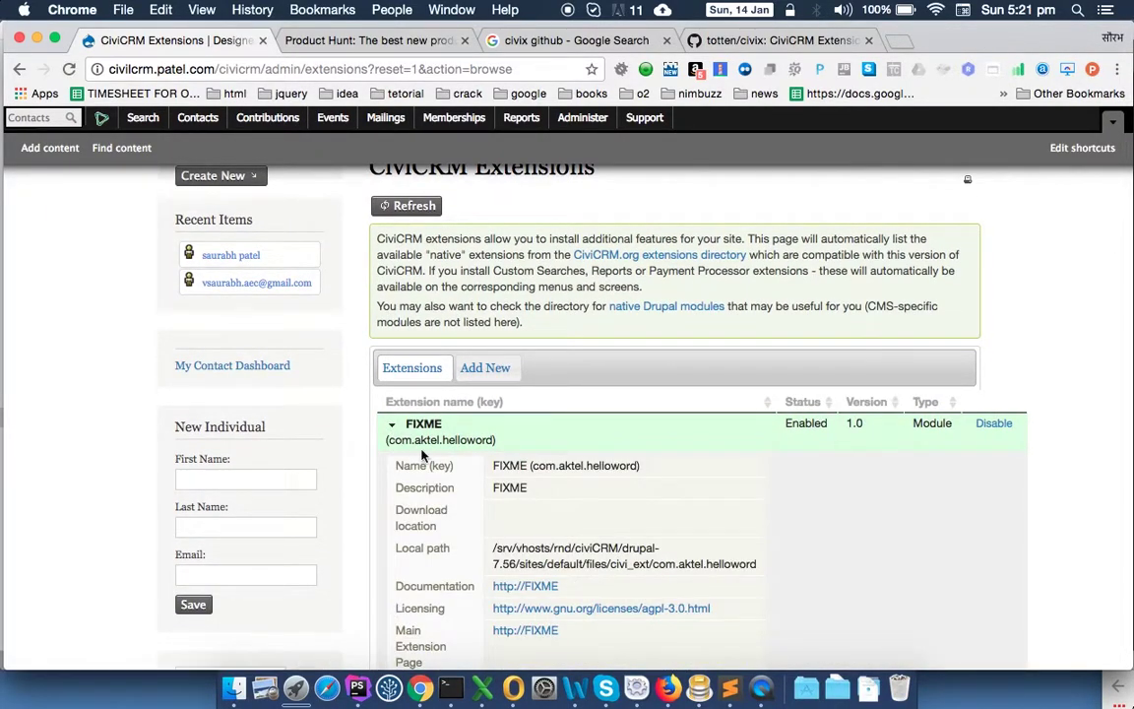
scroll(451, 478, "down", 1)
scroll(452, 478, "down", 1)
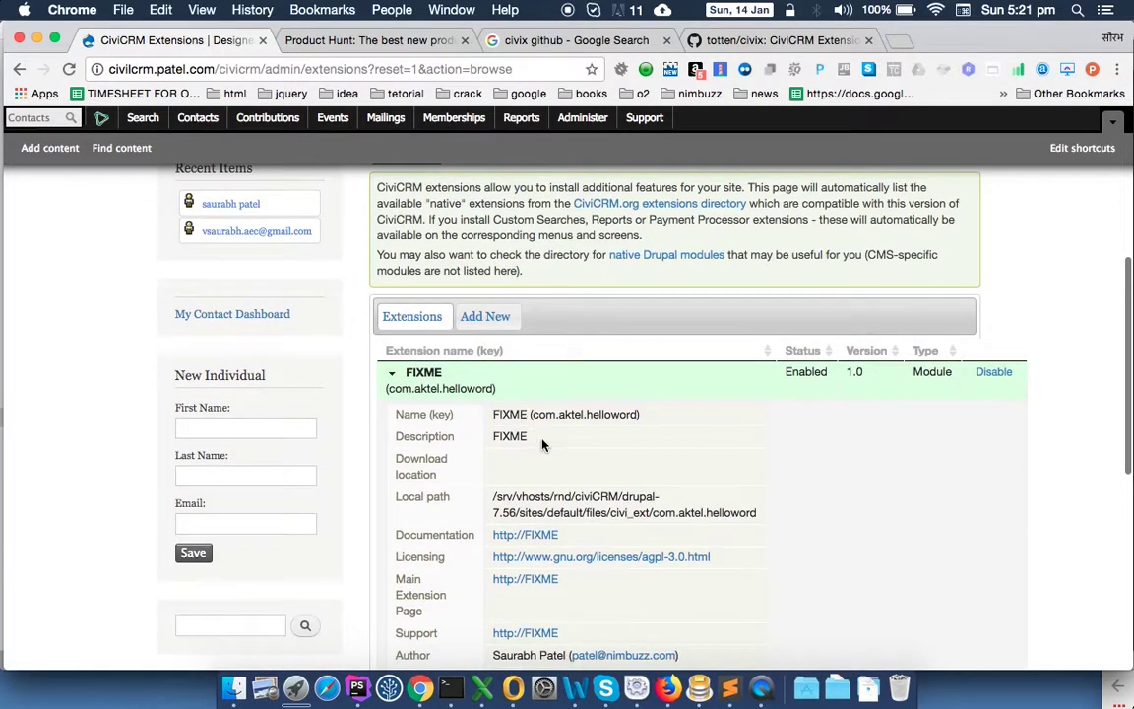
double_click(424, 372)
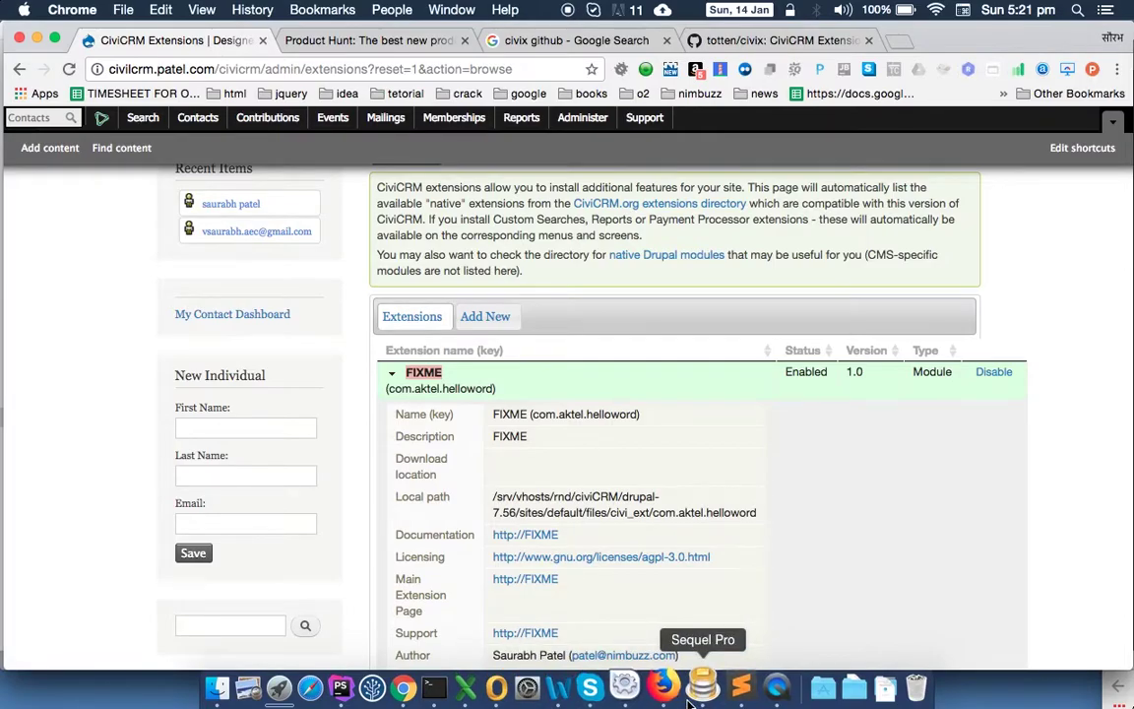
Step: Switch to Terminal and open the module's info.xml in nano with sudo, entering the account password
left_click(434, 688)
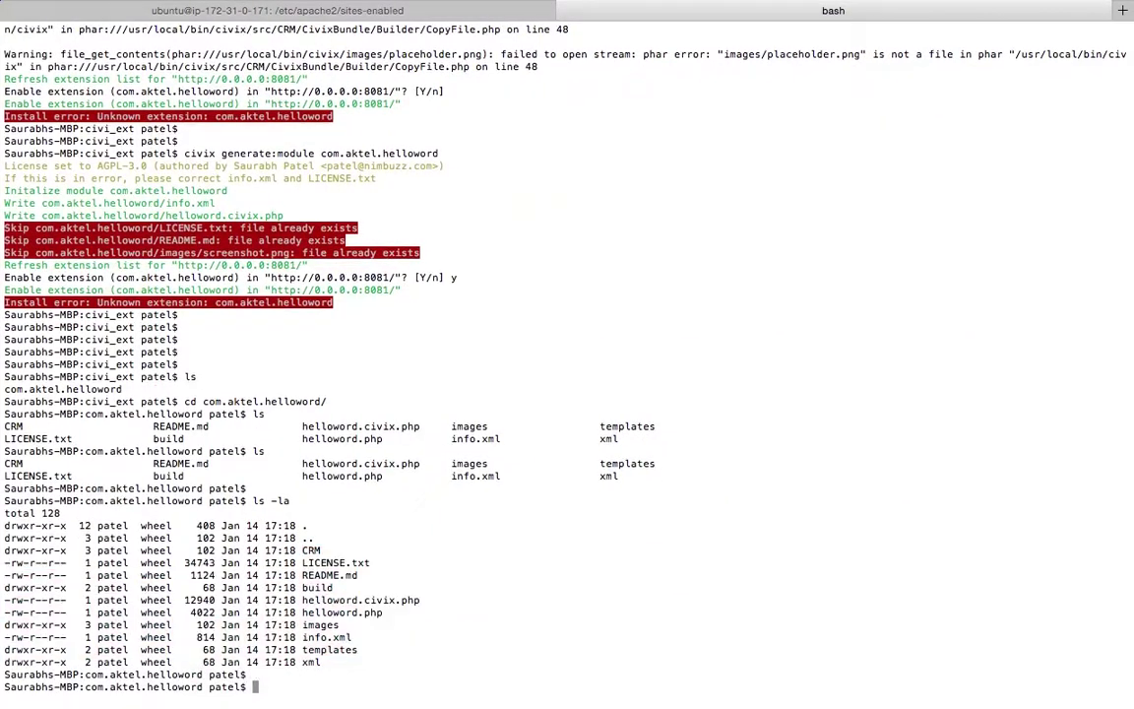
key("Return")
key("Return")
key("Return")
key("Return")
key("Return")
type("sudo n")
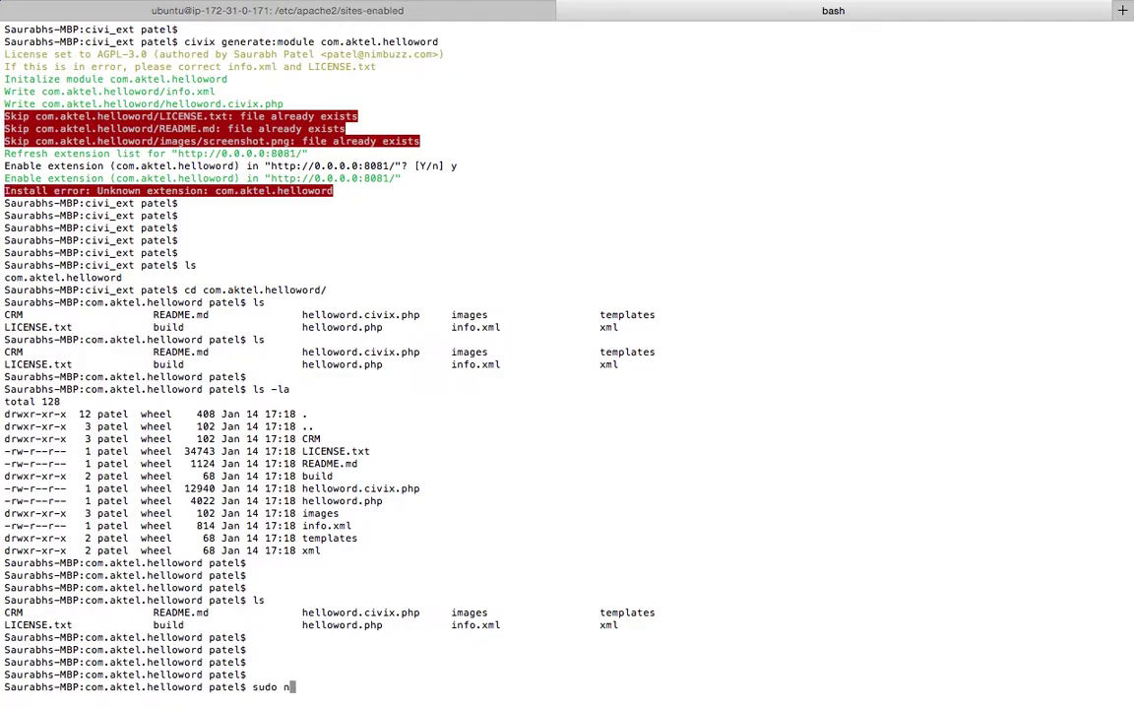
type("ano in")
key("Tab")
key("Return")
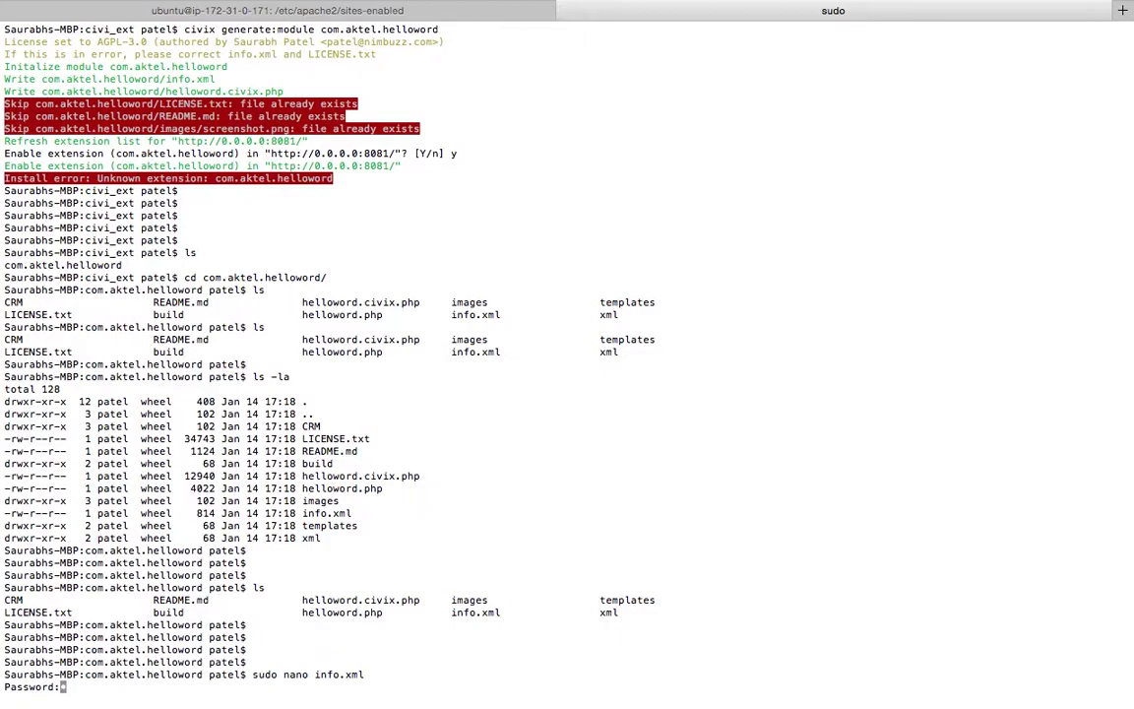
key("Return")
Step: Replace the FIXME placeholder in the name element of info.xml with "hello word"
key("Down")
key("Up")
key("Right")
key("Right")
key("Down")
key("Right")
key("Right")
key("Right")
key("Right")
key("Right")
key("Right")
key("Right")
key("Right")
key("Right")
key("Right")
key("Right")
key("BackSpace")
key("BackSpace")
key("BackSpace")
key("BackSpace")
key("BackSpace")
type("hello")
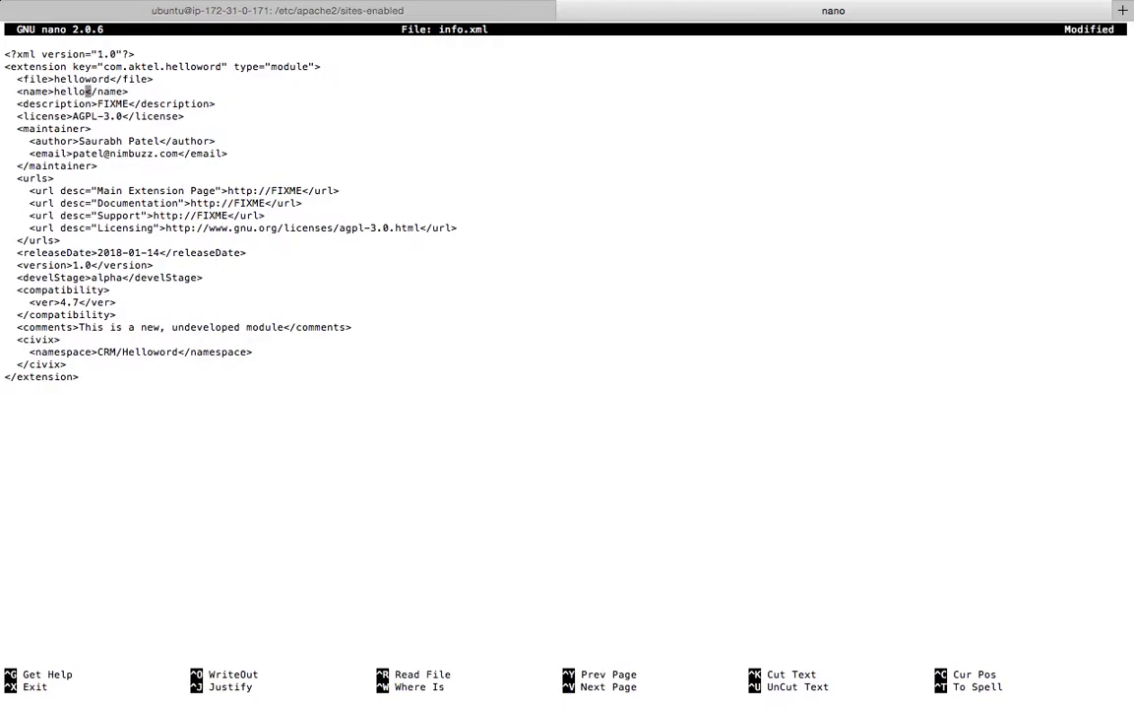
type(" word")
key("BackSpace")
key("BackSpace")
key("BackSpace")
key("BackSpace")
type("word")
Step: Save info.xml under its existing file name, exit nano and switch back to the CiviCRM Extensions page in Chrome
key("ctrl+x")
key("y")
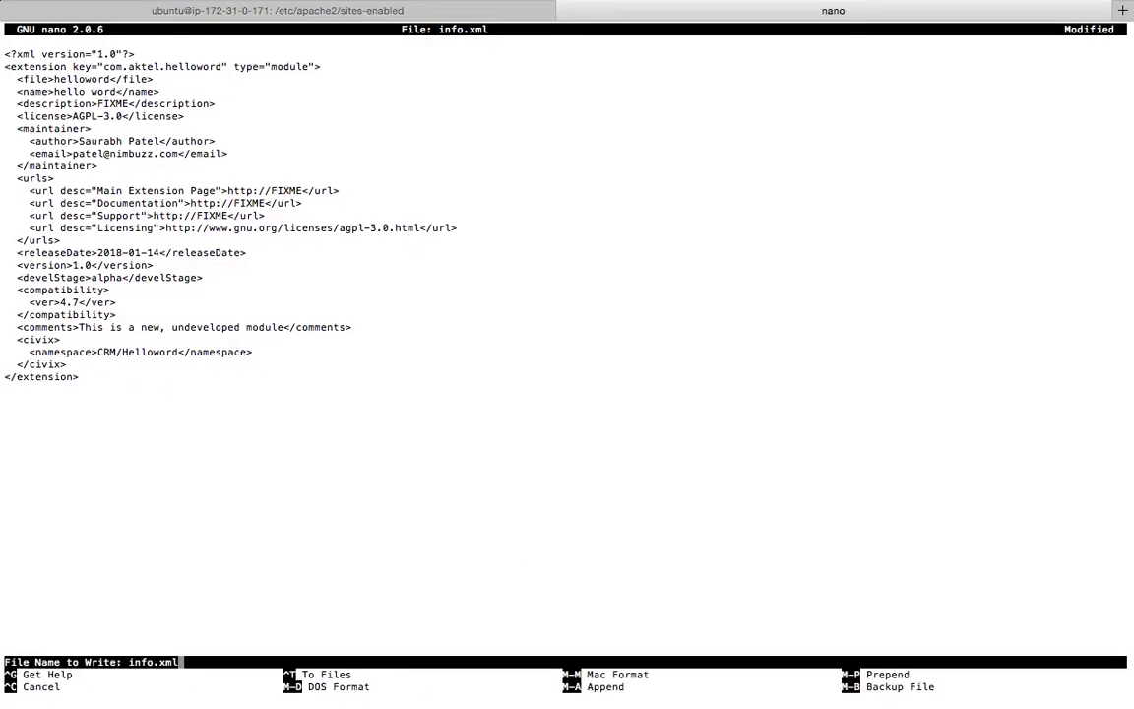
key("Return")
key("super+Tab")
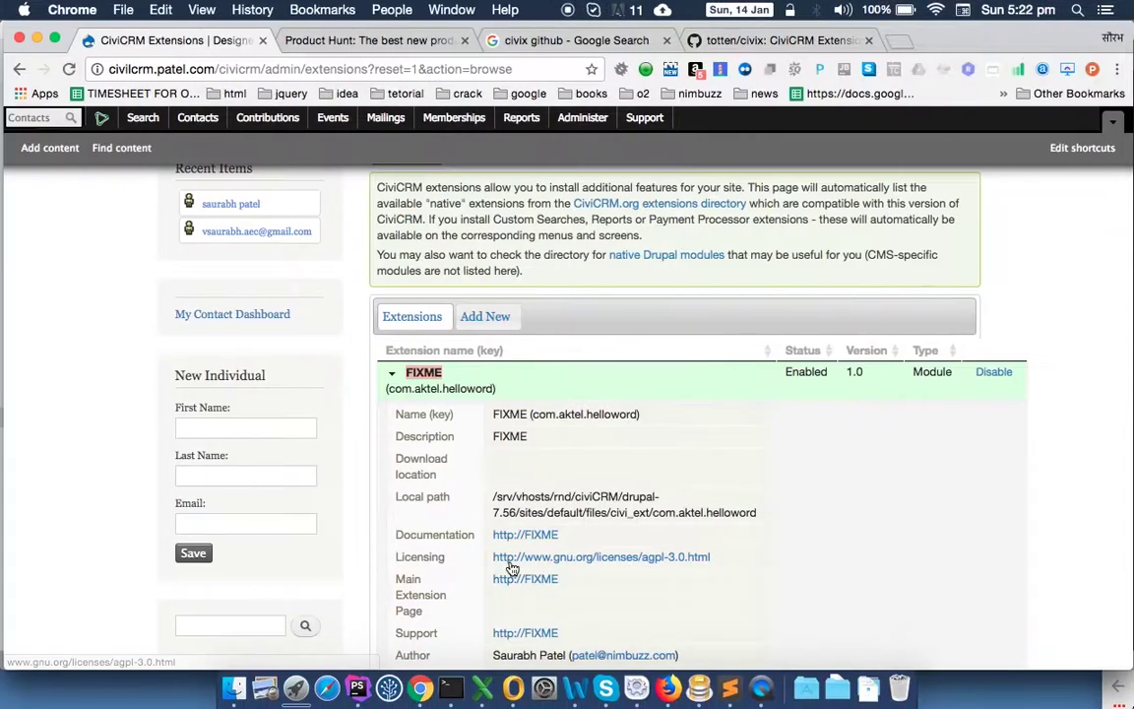